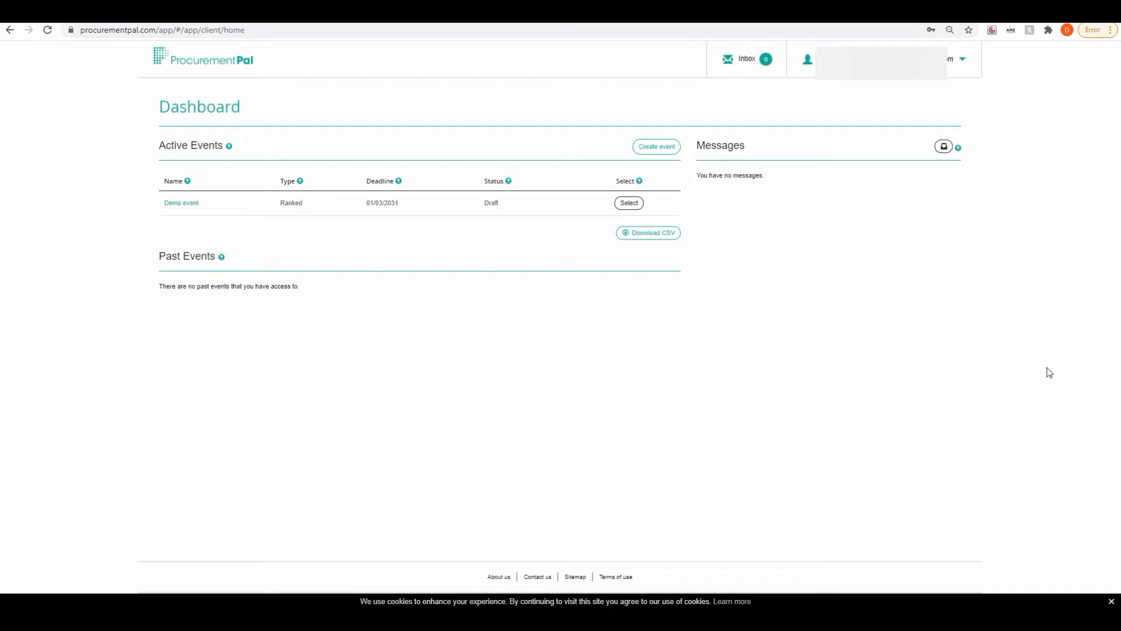
# Open the questionnaires area of account management and start adding a new questionnaire
pyautogui.click(962, 59)
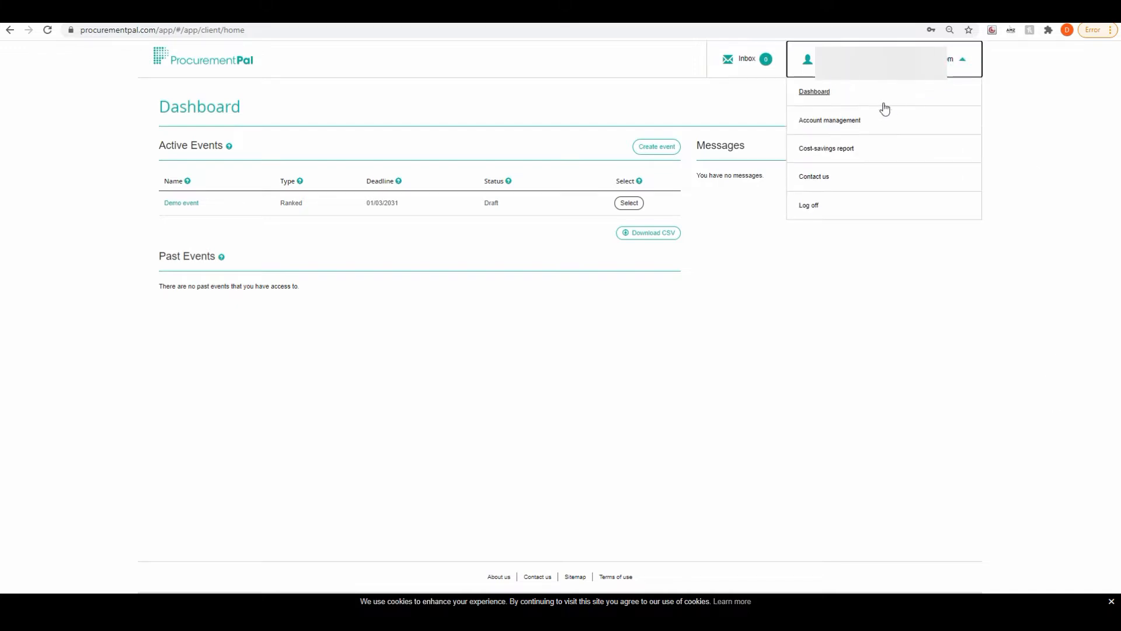
pyautogui.click(850, 121)
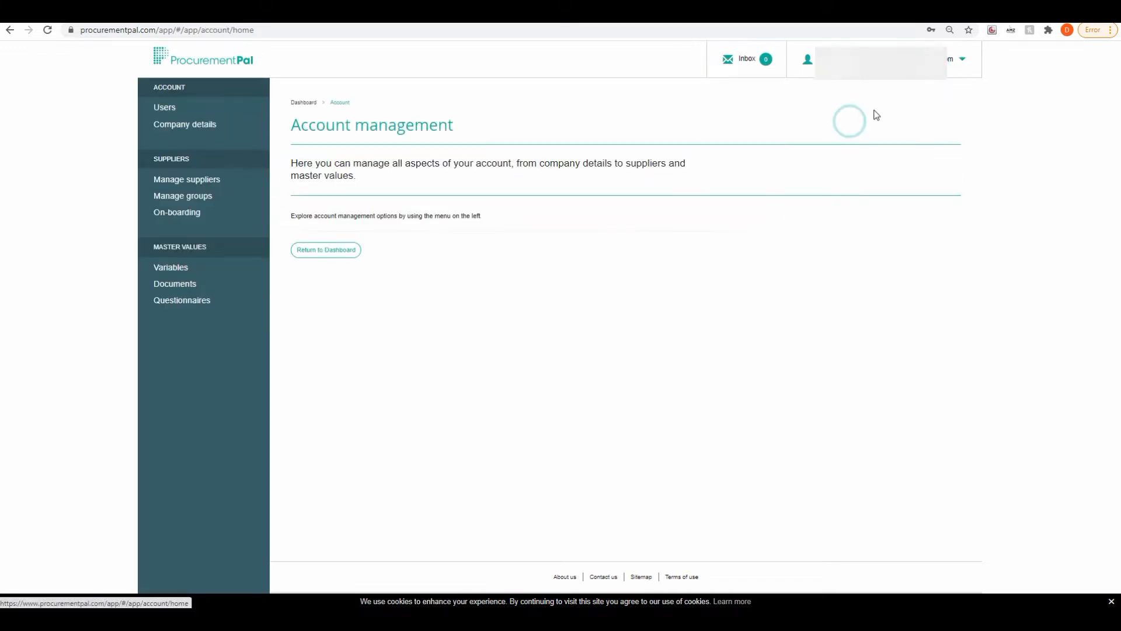
pyautogui.click(203, 306)
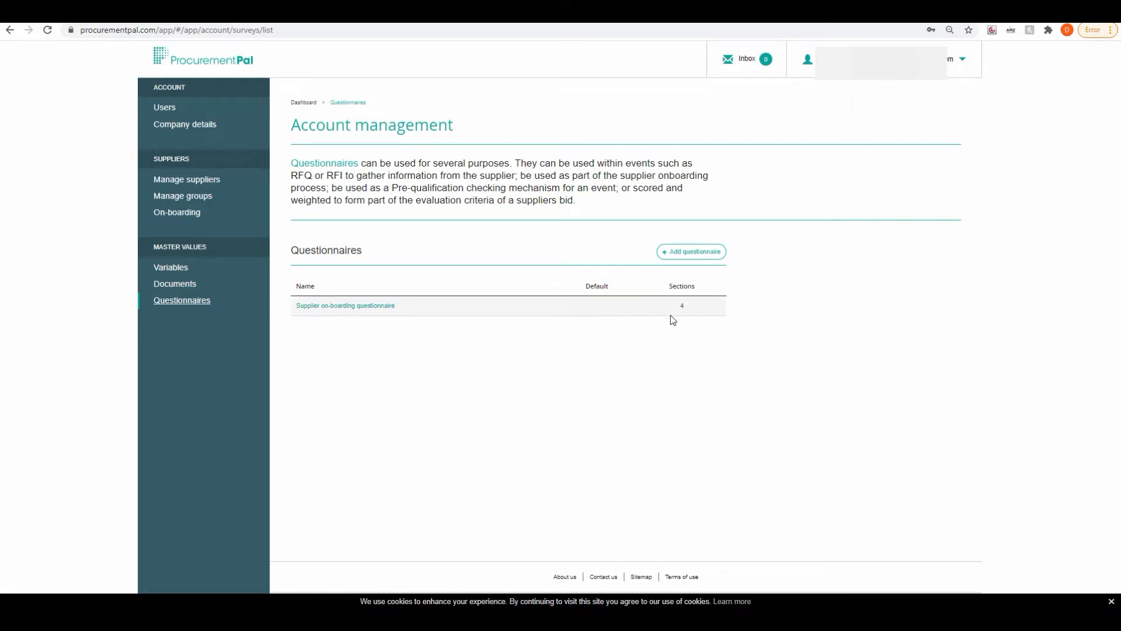
pyautogui.click(691, 252)
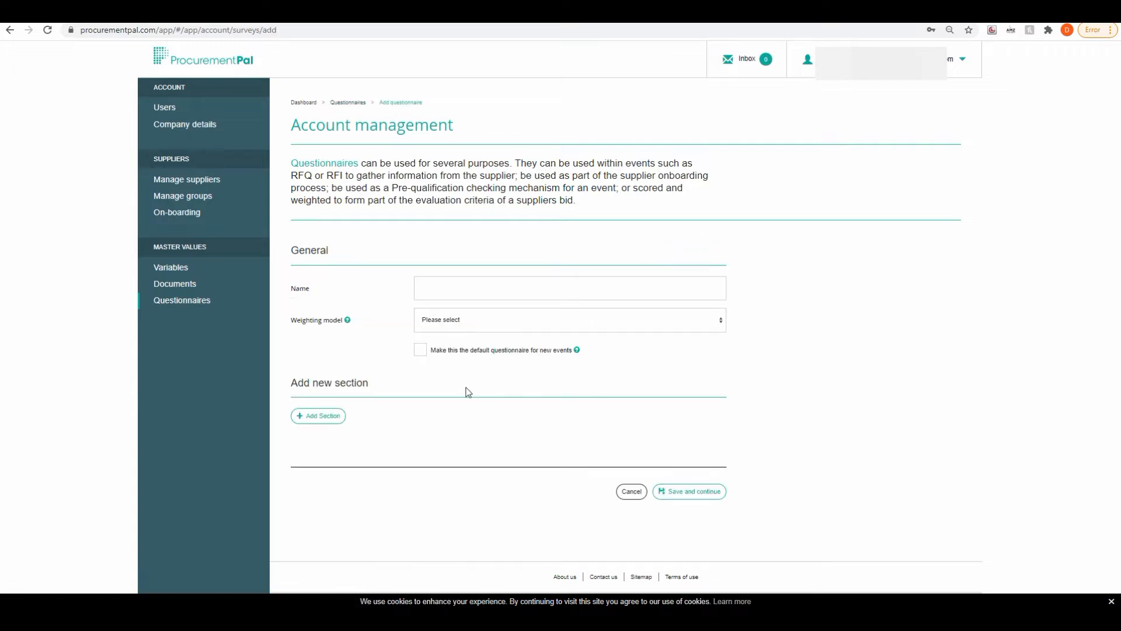
# Name the questionnaire "Test", consult the weighting model help, and set the weighting model to No weighting
pyautogui.click(459, 285)
pyautogui.write('tEST')
pyautogui.press('BackSpace')
pyautogui.press('BackSpace')
pyautogui.press('BackSpace')
pyautogui.press('BackSpace')
pyautogui.write('Tes')
pyautogui.click(347, 321)
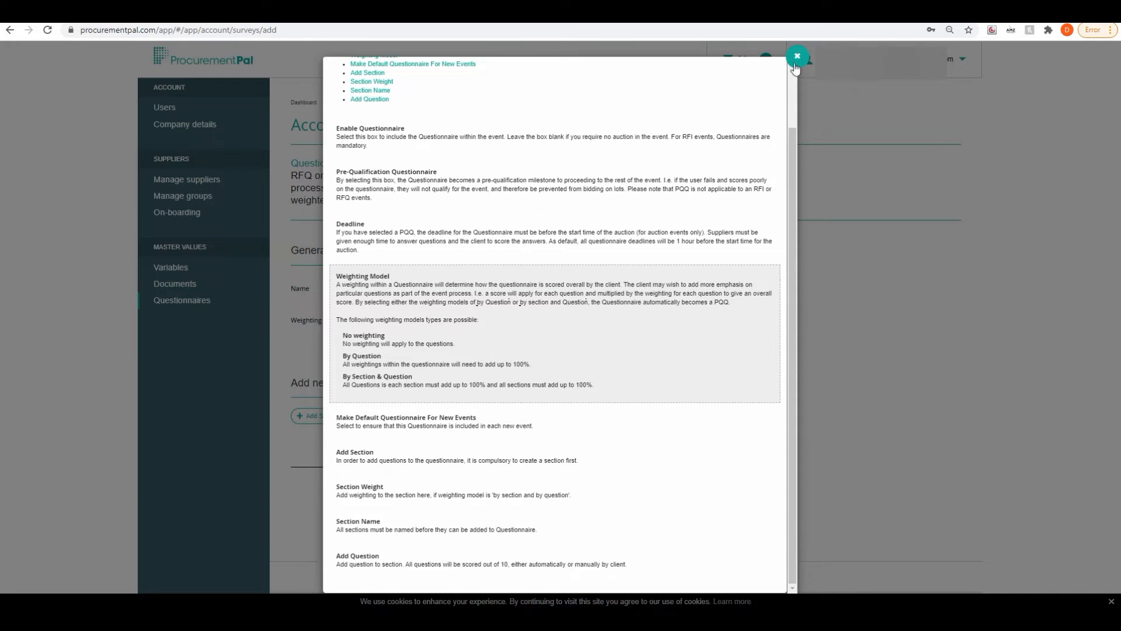
pyautogui.click(796, 66)
pyautogui.click(482, 321)
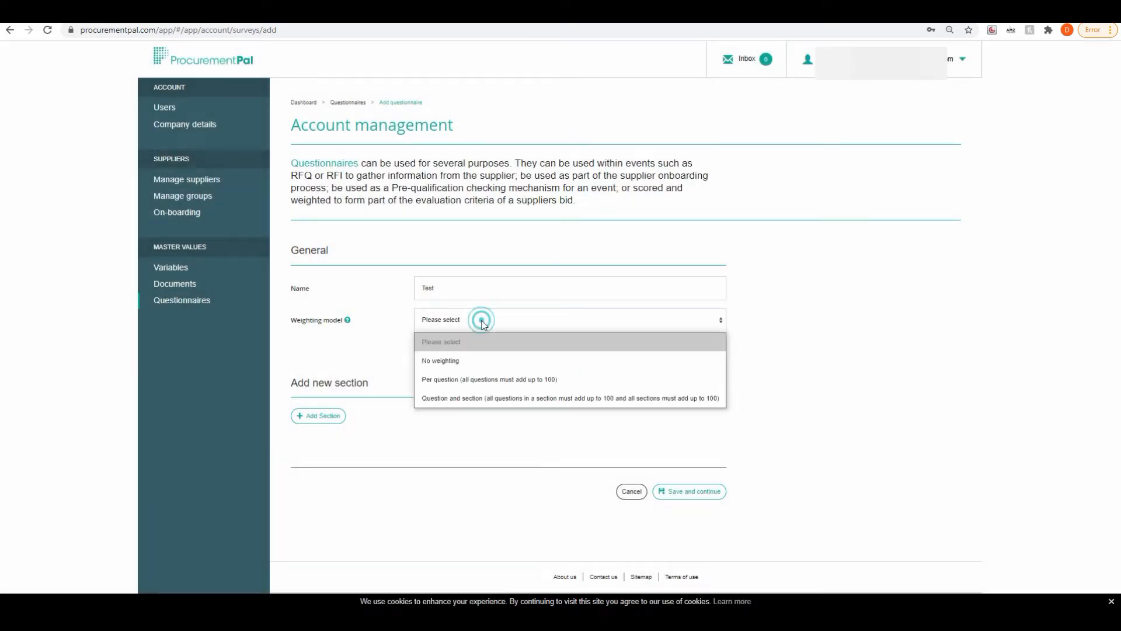
pyautogui.click(477, 363)
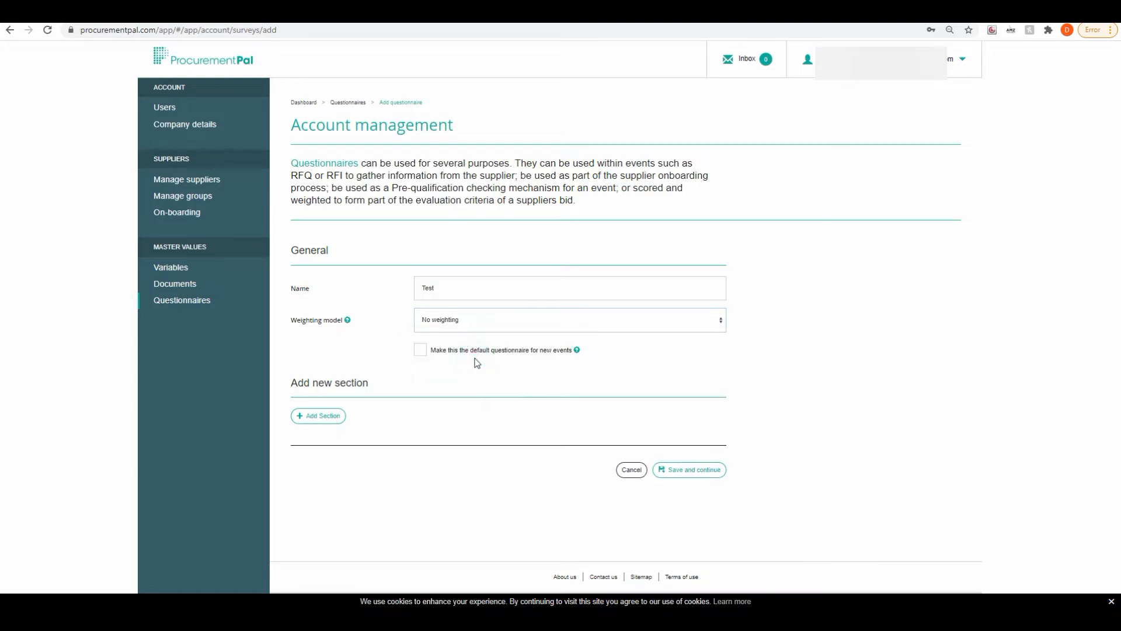
# Add a section named "General" with the brief description "information about the supplier"
pyautogui.click(335, 421)
pyautogui.click(518, 122)
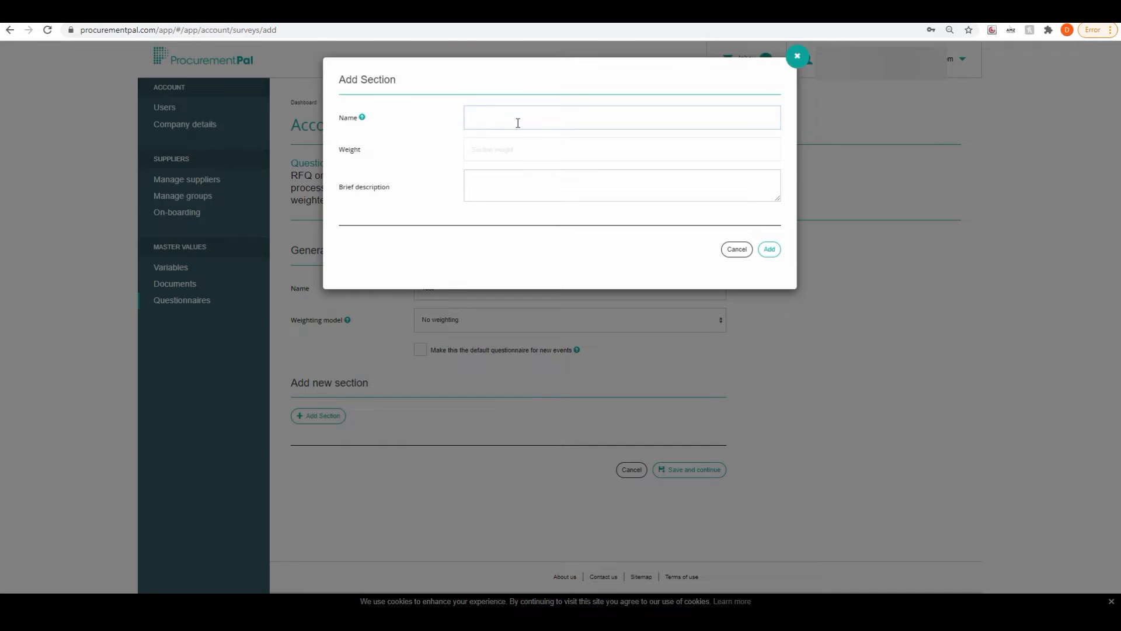
pyautogui.write('Gener')
pyautogui.press('BackSpace')
pyautogui.write('er')
pyautogui.write('information ab')
pyautogui.write('out the suppli')
pyautogui.write('er')
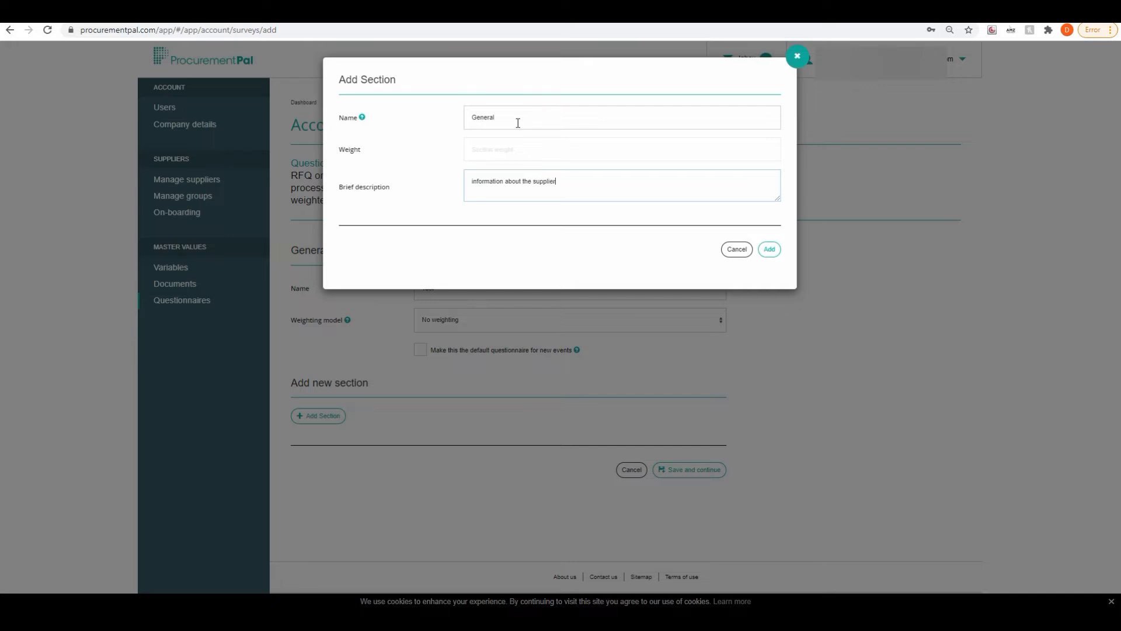
pyautogui.click(770, 249)
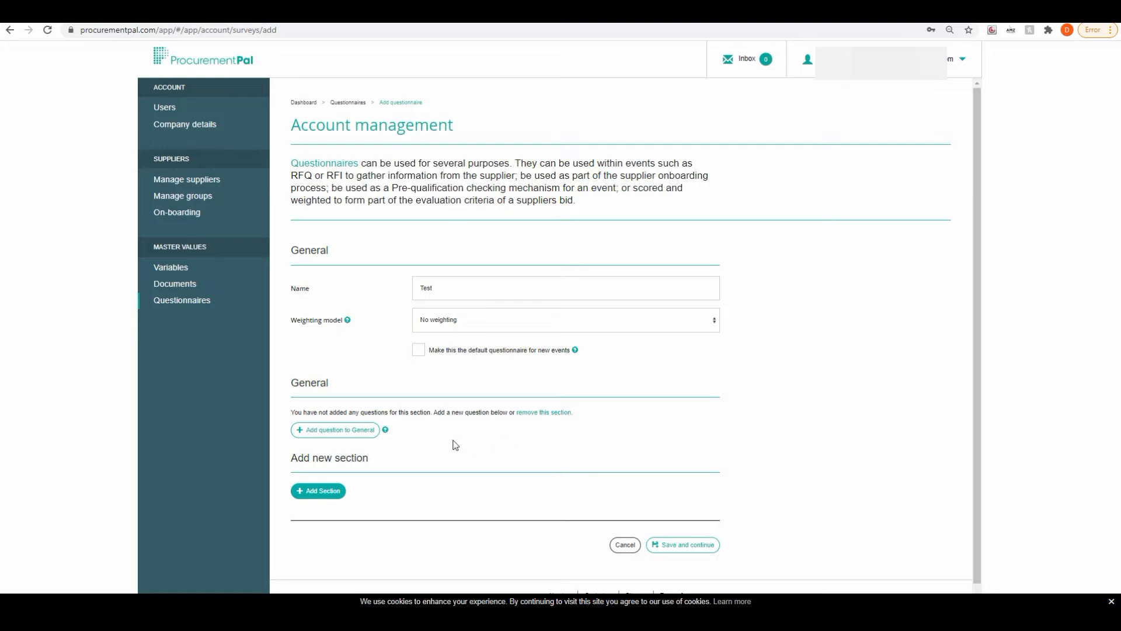
# Add the required single-line text question "What year were you established?" to the General section, consulting the question type help
pyautogui.click(329, 438)
pyautogui.click(522, 115)
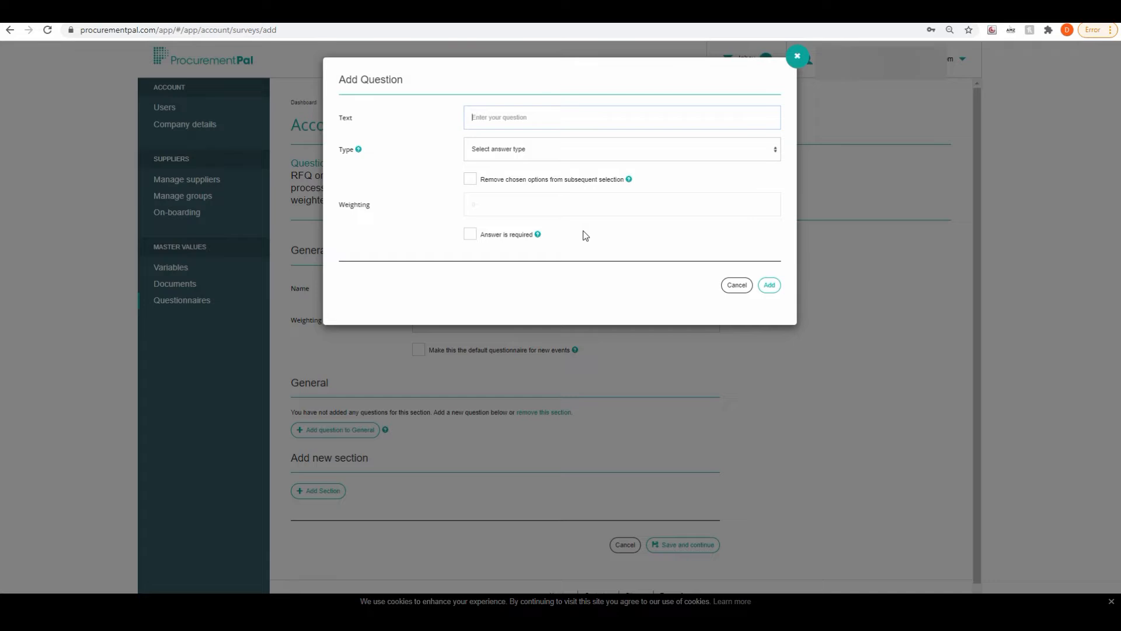
pyautogui.write('What year were you established')
pyautogui.click(358, 149)
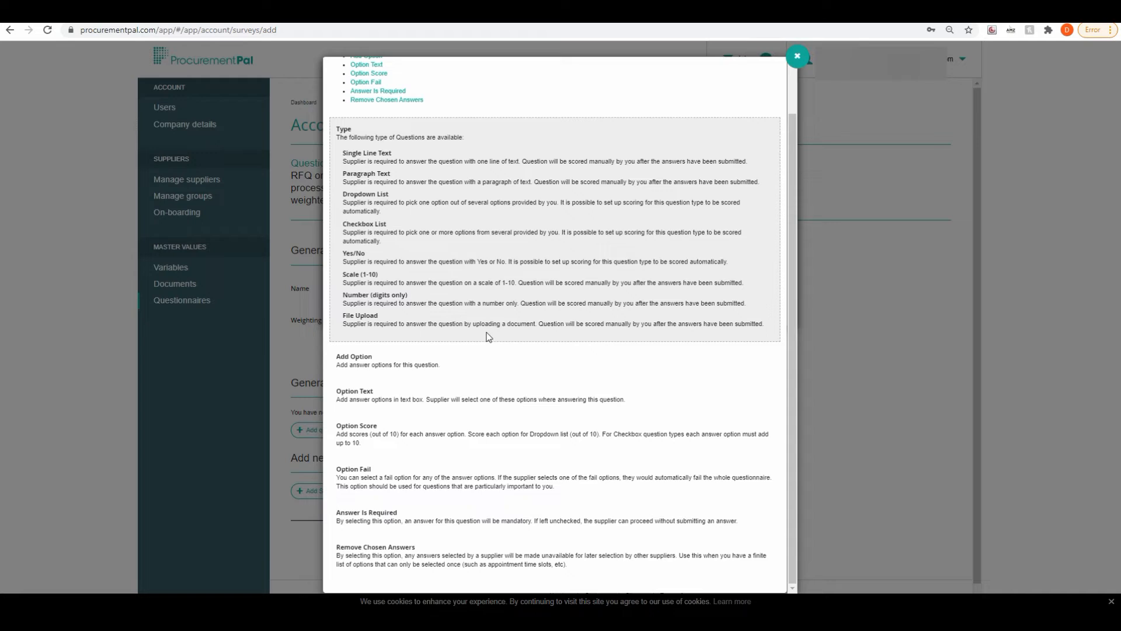
pyautogui.click(797, 57)
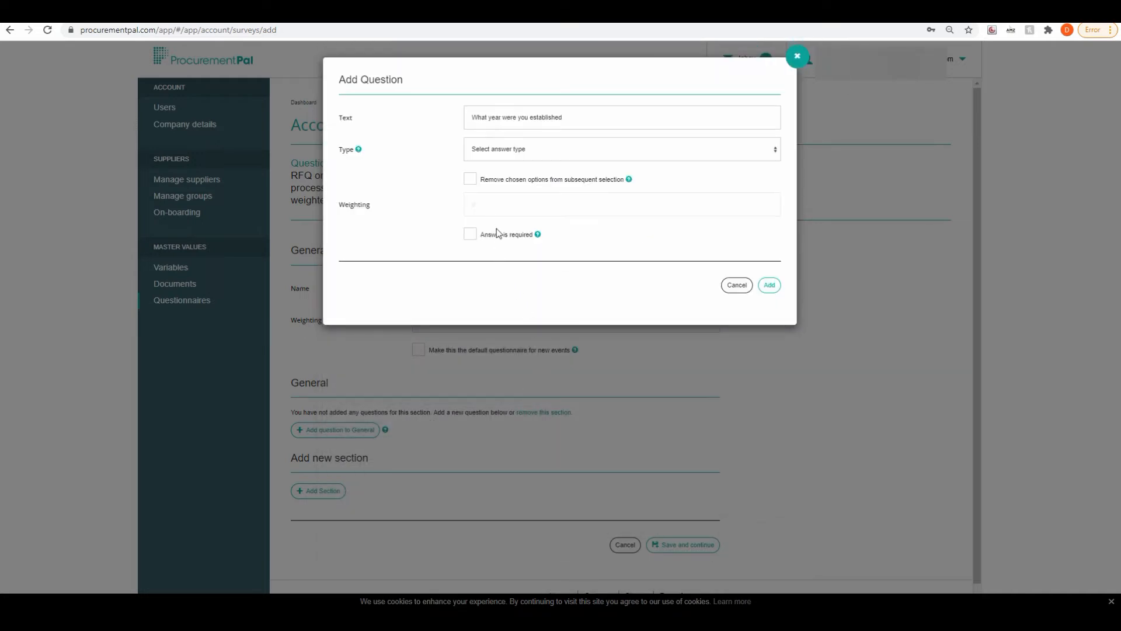
pyautogui.click(565, 150)
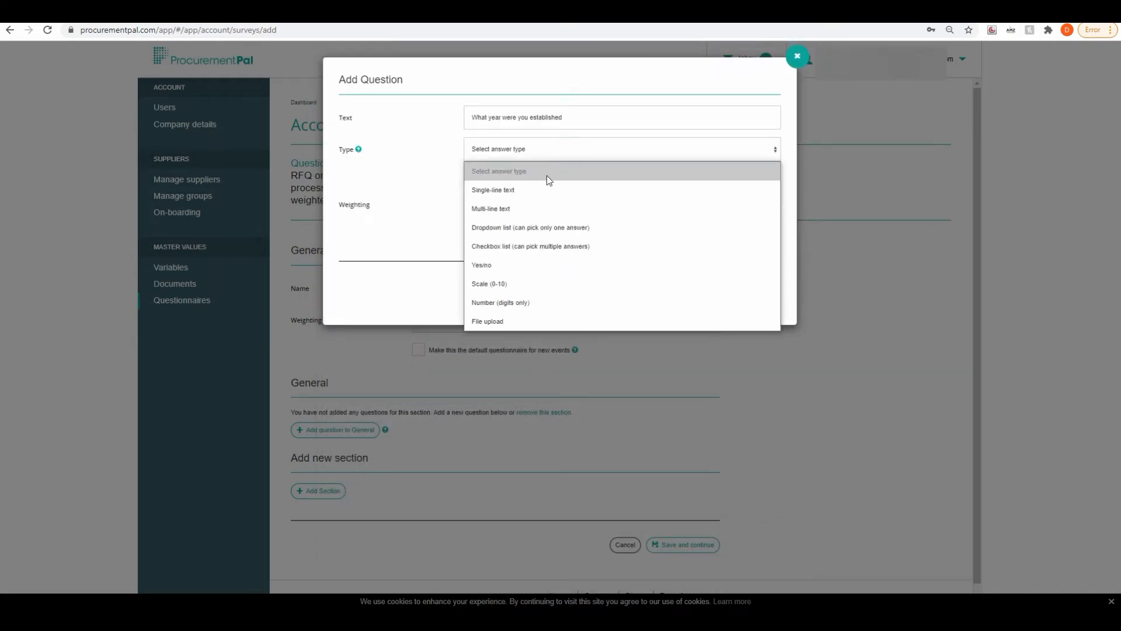
pyautogui.click(532, 192)
pyautogui.click(578, 117)
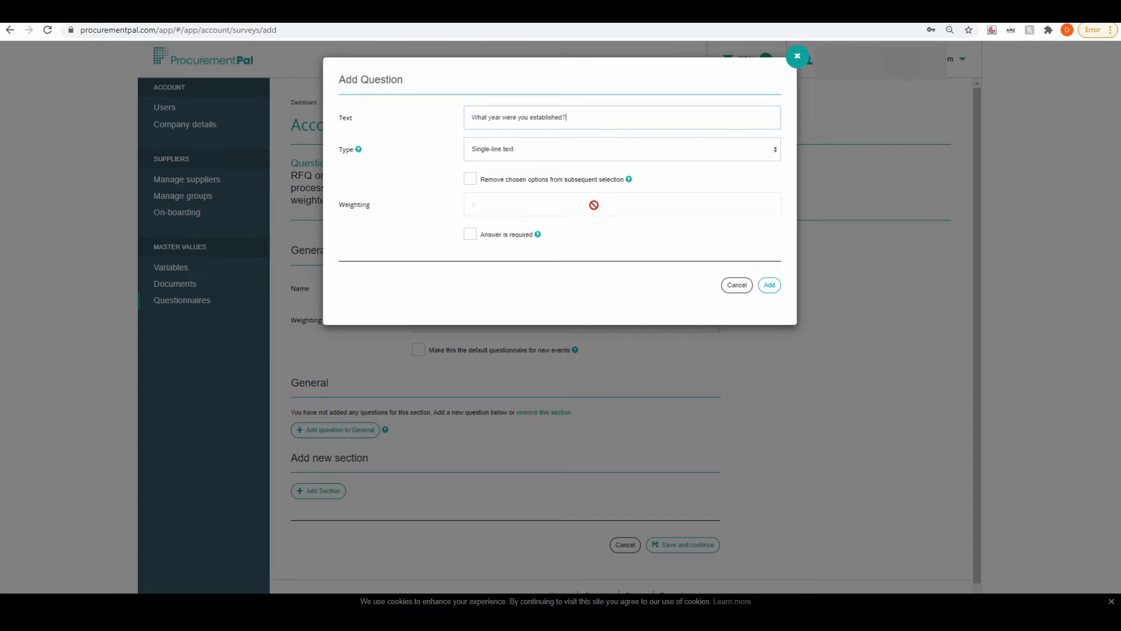
pyautogui.click(470, 234)
pyautogui.click(769, 285)
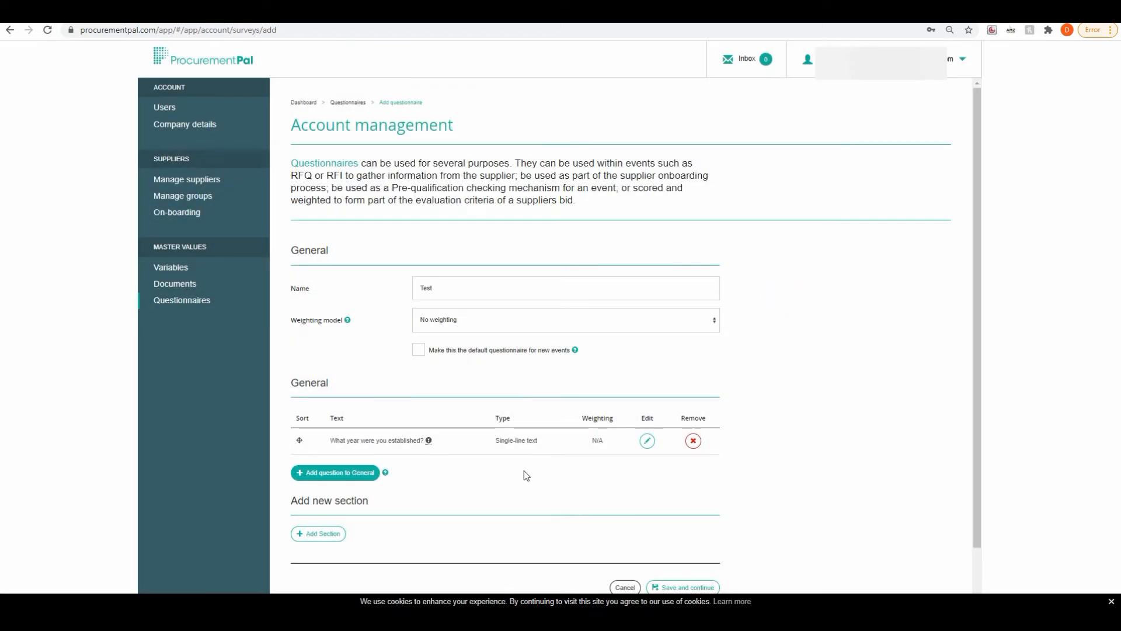
# Add the required question "How many employees do you have?" to the General section with the Number (digits only) answer type
pyautogui.scroll(-1, 517, 473)
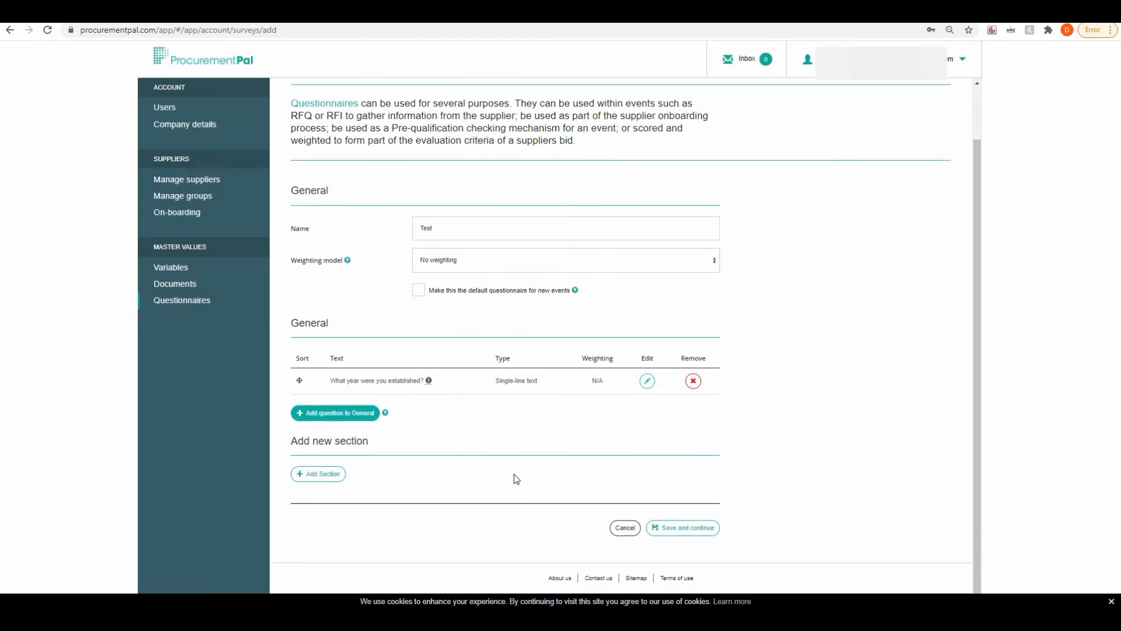
pyautogui.click(337, 413)
pyautogui.click(505, 118)
pyautogui.write('Ho')
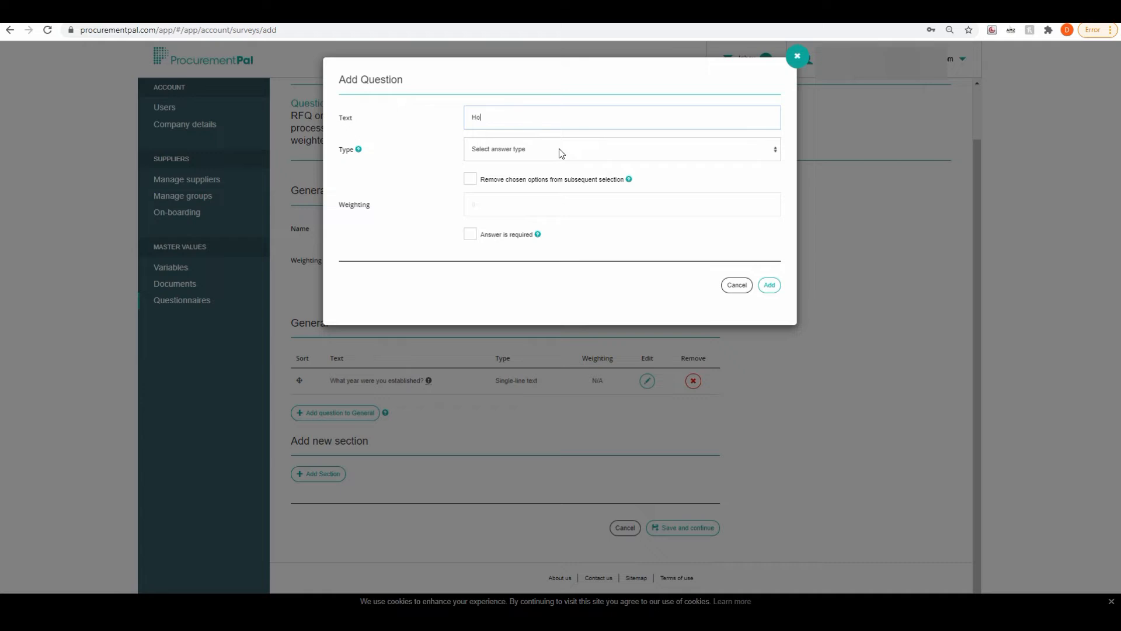
pyautogui.write('w many employees do you have?')
pyautogui.click(540, 150)
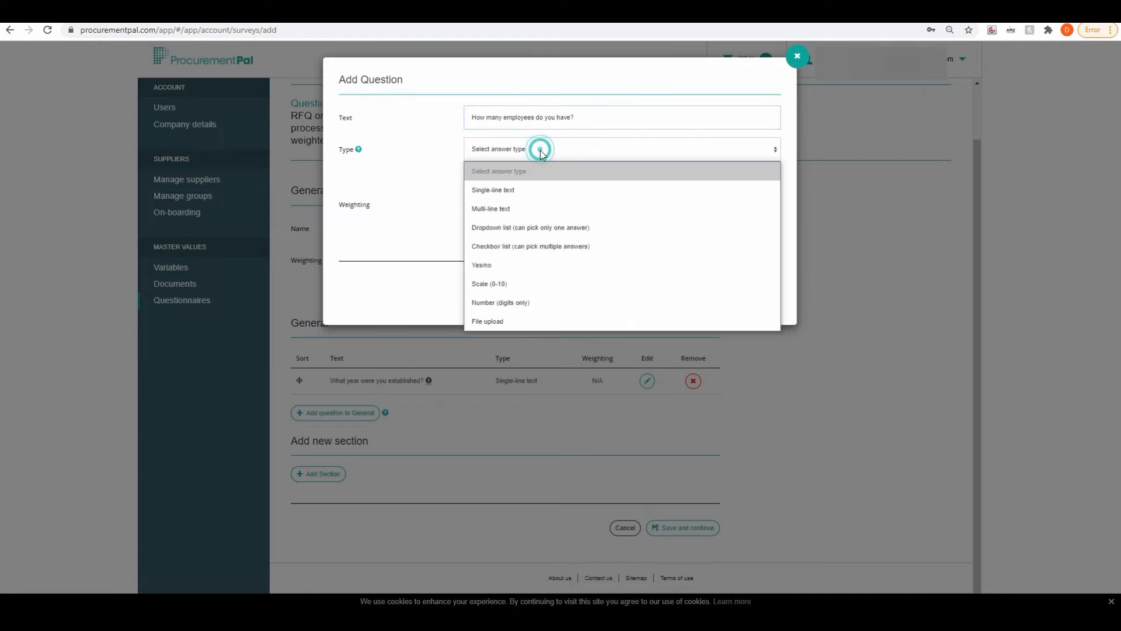
pyautogui.click(498, 303)
pyautogui.click(470, 234)
pyautogui.click(772, 287)
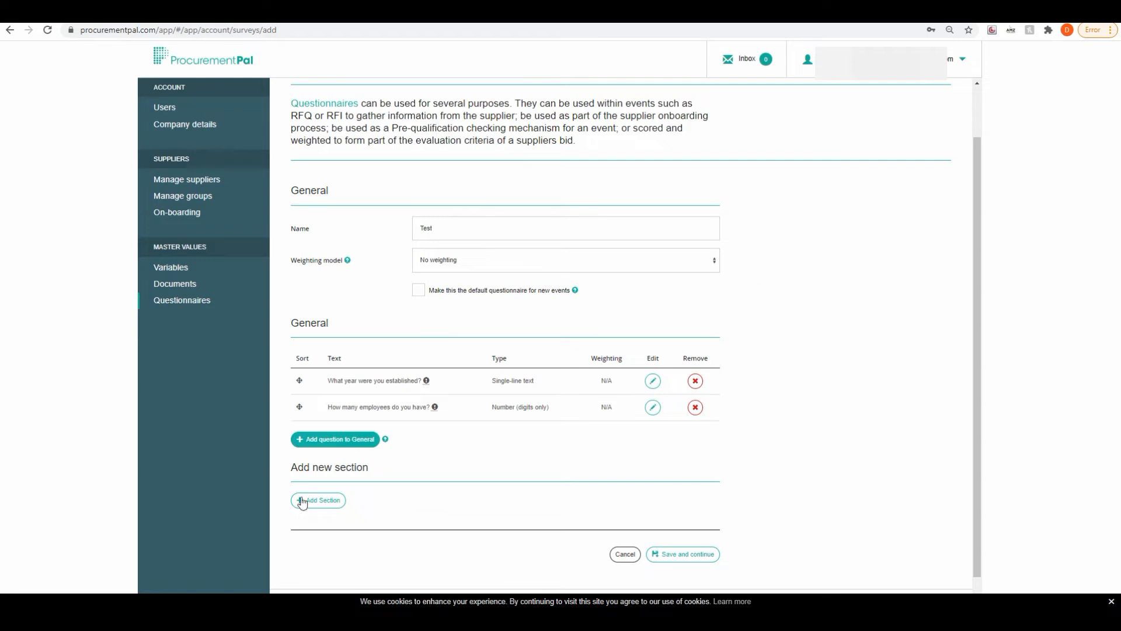
# Add the required question "Can you provide an ISO9001 cert?" to the General section with the File upload answer type
pyautogui.click(322, 445)
pyautogui.click(501, 125)
pyautogui.write('Can you')
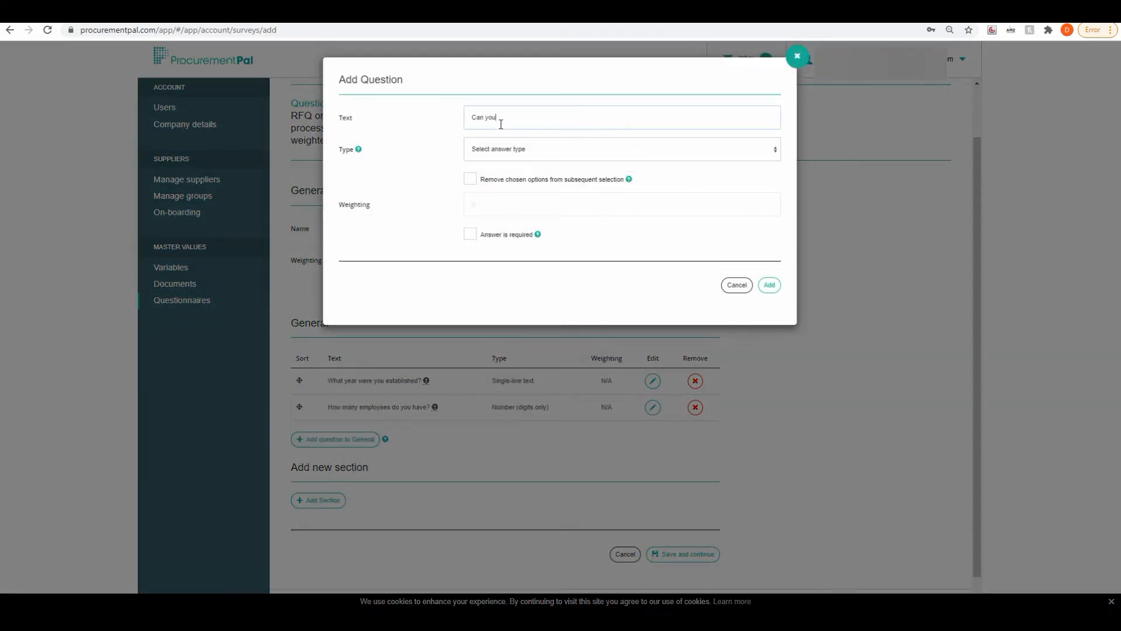
pyautogui.write(' provide a n ISO9001 cert')
pyautogui.click(539, 142)
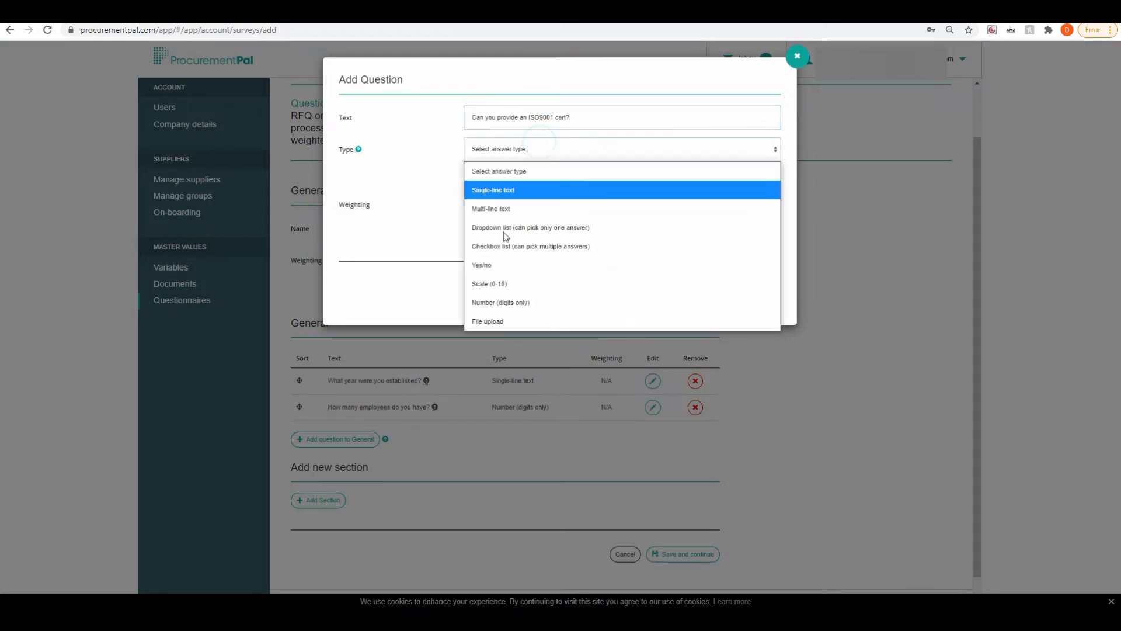
pyautogui.click(482, 318)
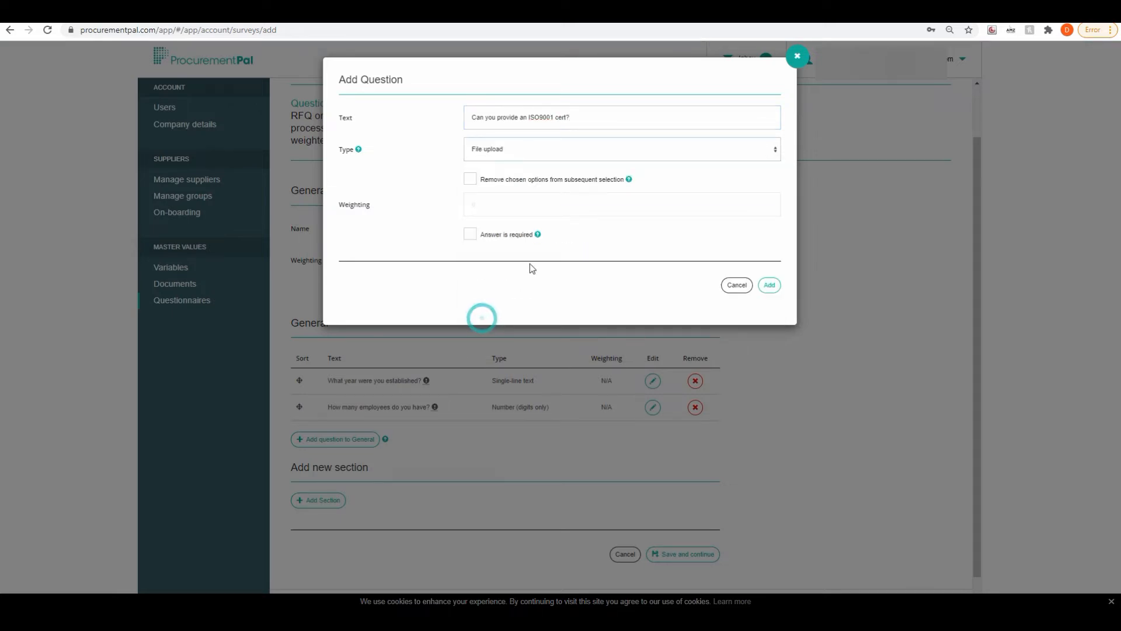
pyautogui.click(474, 237)
pyautogui.click(766, 285)
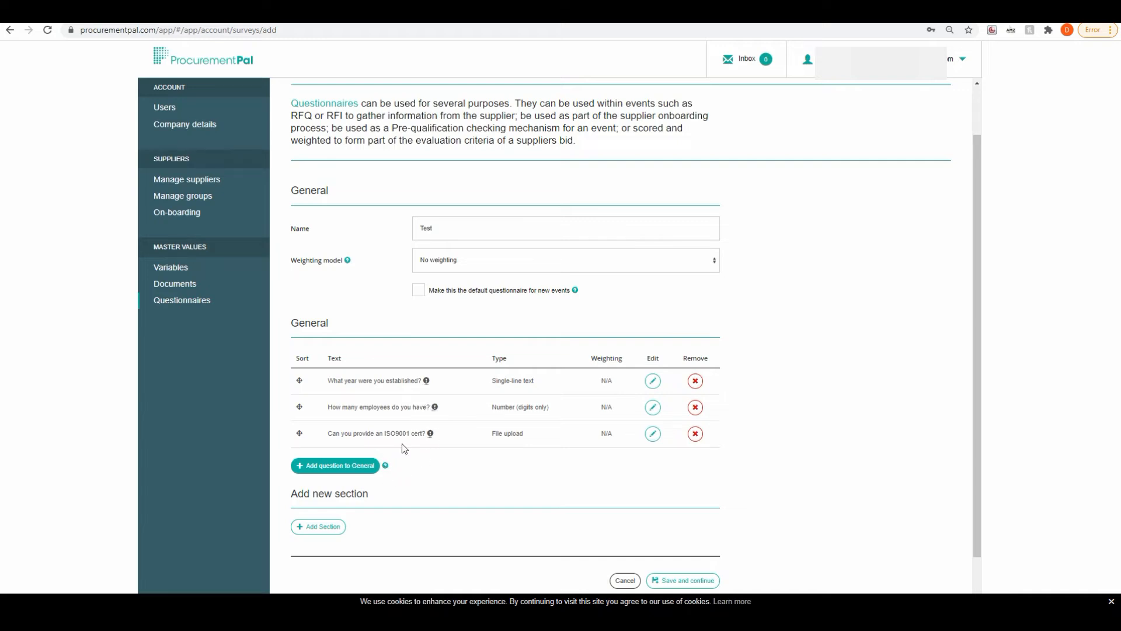
# Add a second section named "Environmental issues" to the questionnaire
pyautogui.click(307, 530)
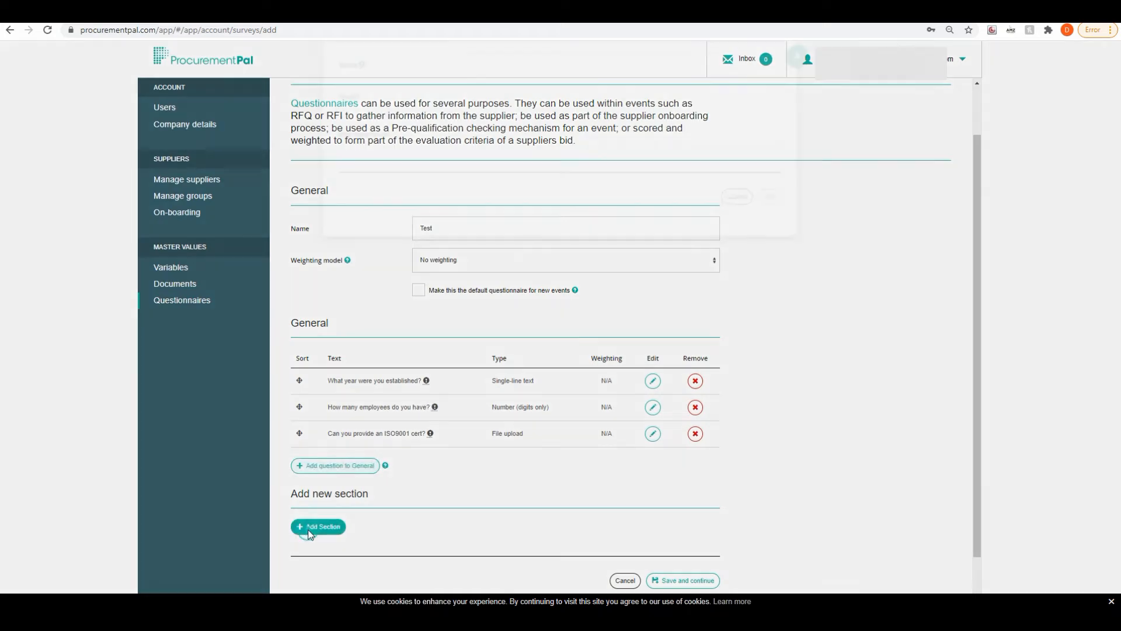
pyautogui.click(498, 118)
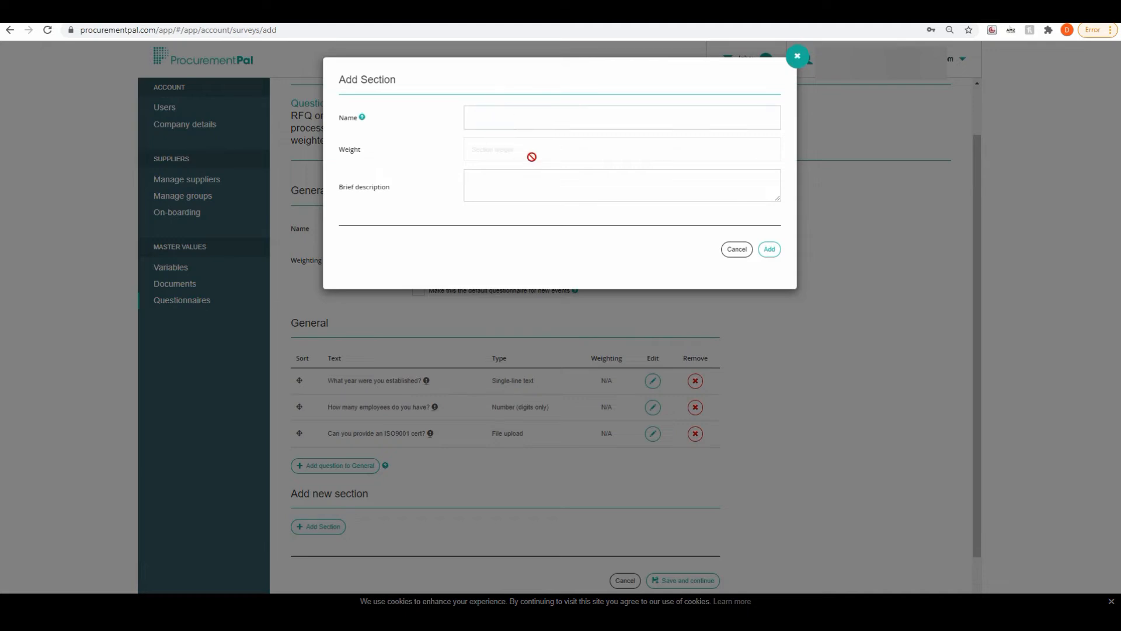
pyautogui.write('Envioronmental issues')
pyautogui.click(769, 249)
# Start a question for Environmental issues reading "Are you ISO 14001 certified?" with the Yes/no answer type
pyautogui.scroll(-2, 382, 492)
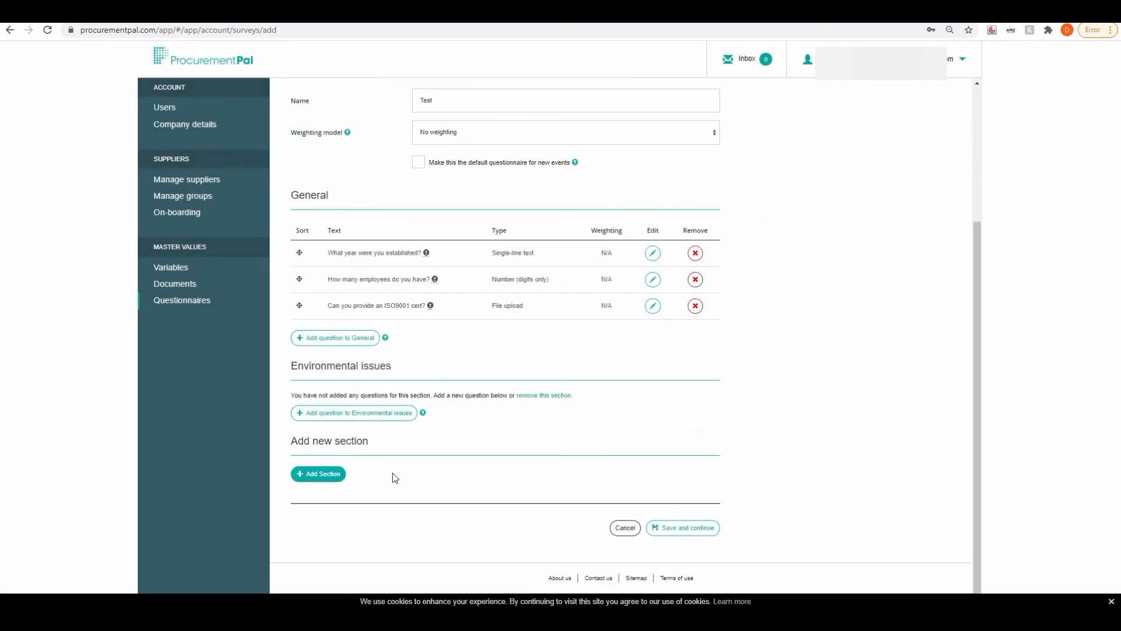
pyautogui.click(363, 418)
pyautogui.click(494, 117)
pyautogui.write('Are you IS')
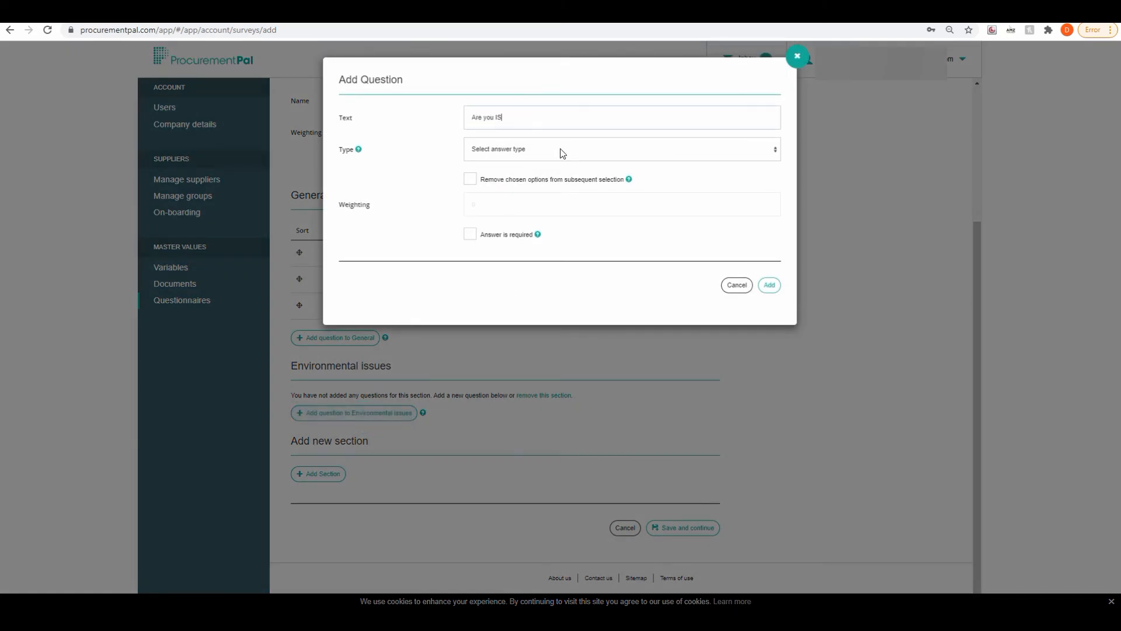
pyautogui.write('O 14001 certified?')
pyautogui.click(547, 155)
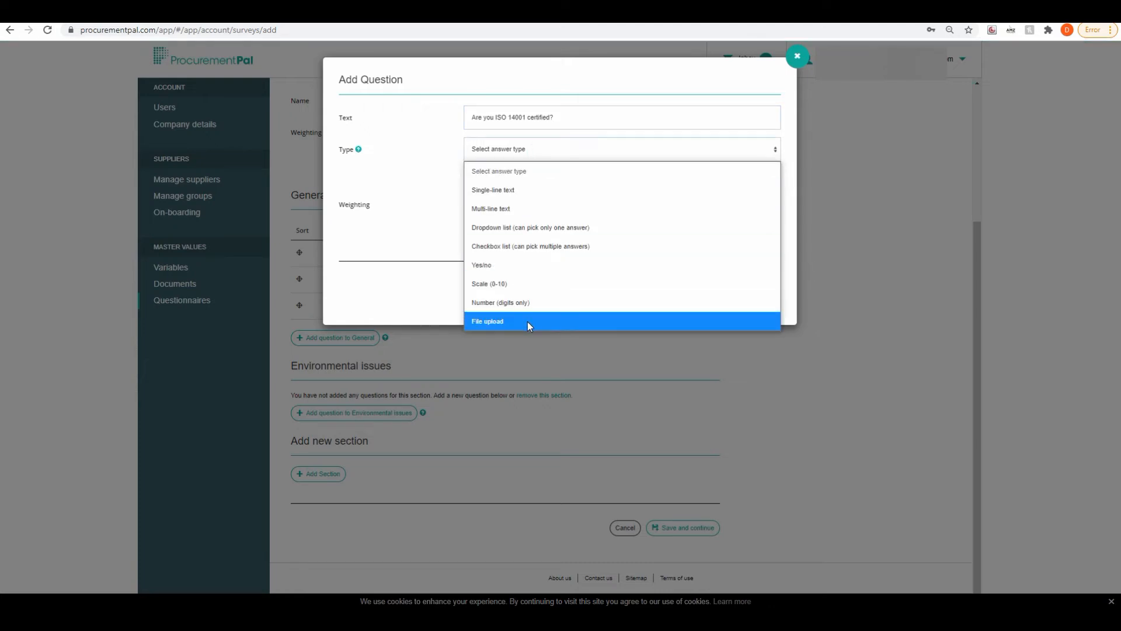
pyautogui.click(495, 268)
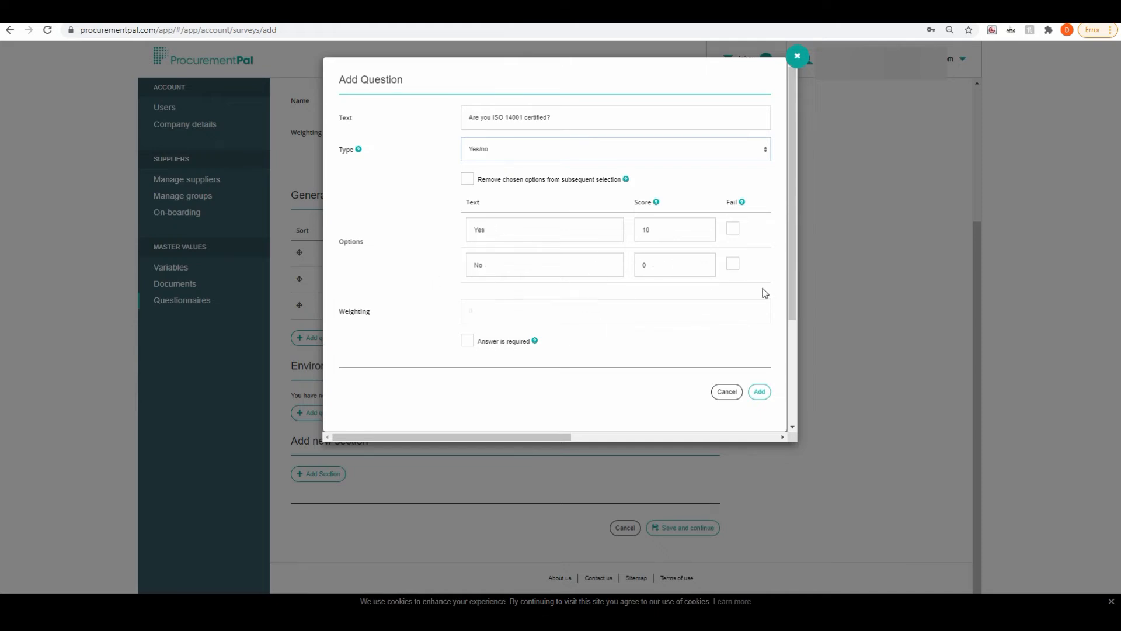
# Try marking the No answer as a fail option, and clear the mark again
pyautogui.click(737, 267)
pyautogui.scroll(-3, 738, 270)
pyautogui.scroll(3, 650, 231)
pyautogui.click(733, 263)
pyautogui.scroll(-3, 724, 275)
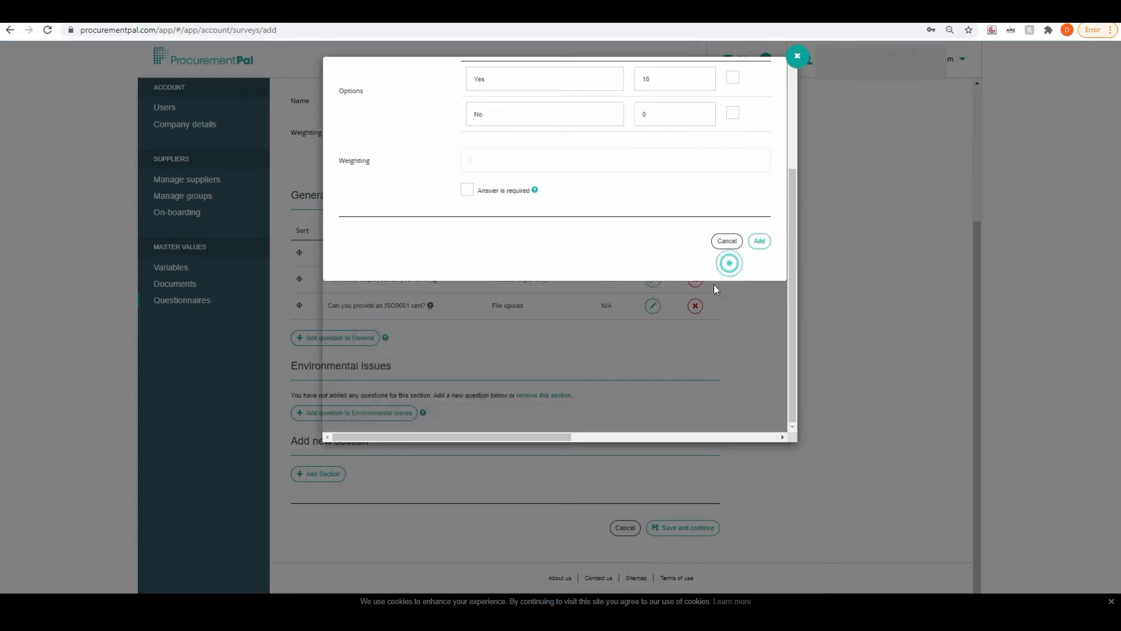
pyautogui.scroll(3, 571, 241)
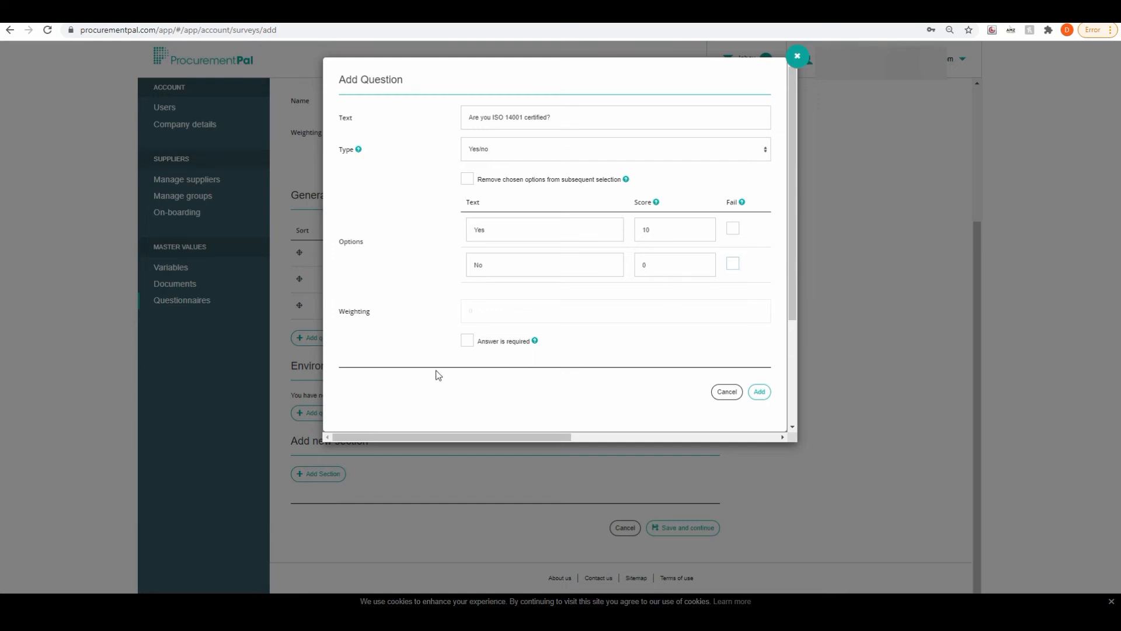
# Add the ISO 14001 question with a required answer and save the questionnaire
pyautogui.click(466, 344)
pyautogui.click(760, 391)
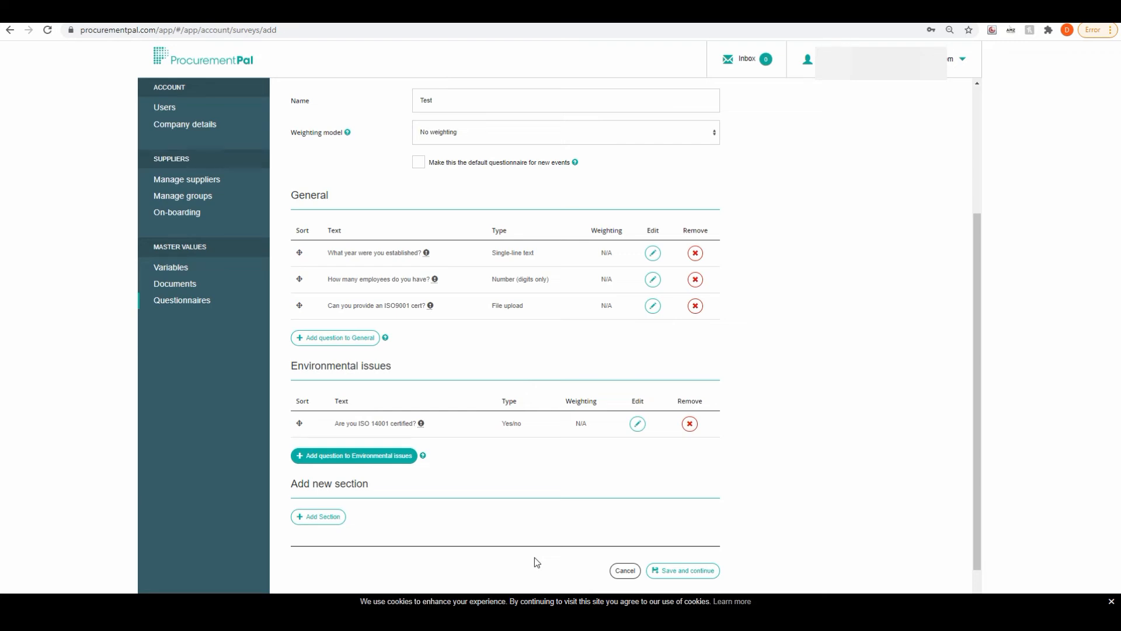
pyautogui.click(671, 571)
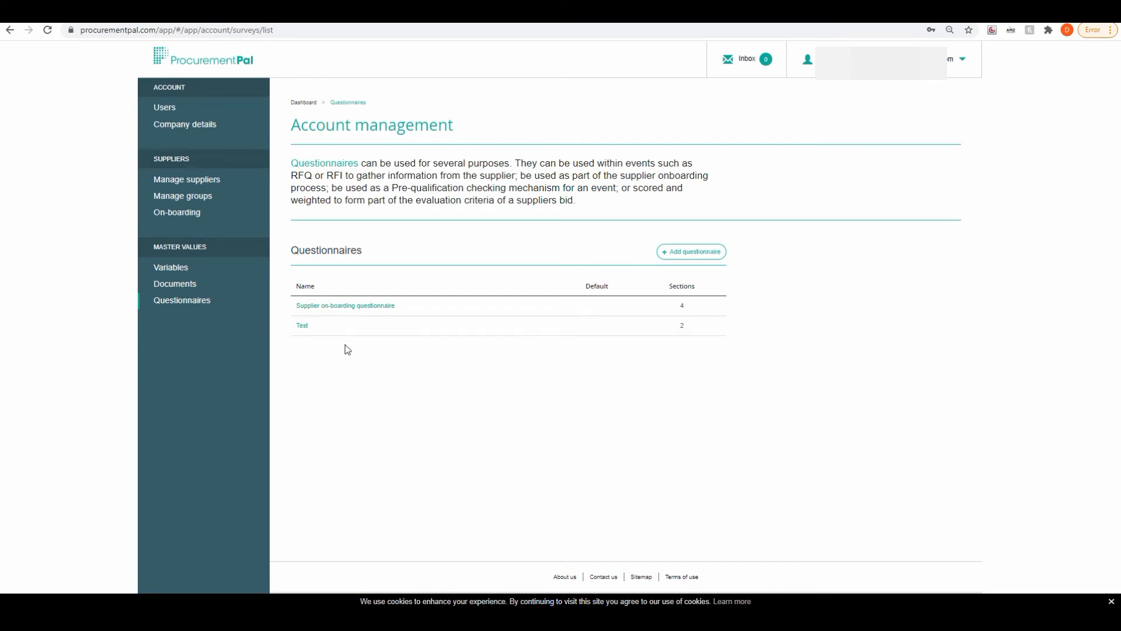
# Open the Supplier on-boarding questionnaire and review its sections, questions and weightings
pyautogui.click(341, 308)
pyautogui.scroll(-5, 492, 374)
pyautogui.scroll(5, 474, 292)
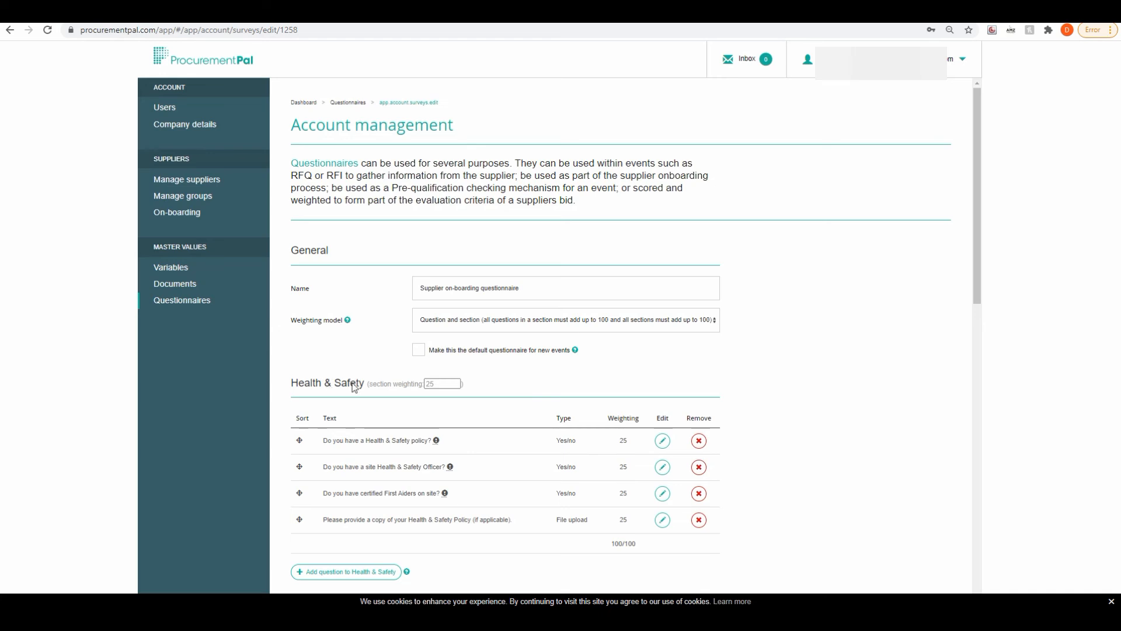
# Review the questions listed under Health & Safety, Quality Assurance, Environmental and Corporate Responsibility in the on-boarding questionnaire
pyautogui.scroll(-5, 355, 383)
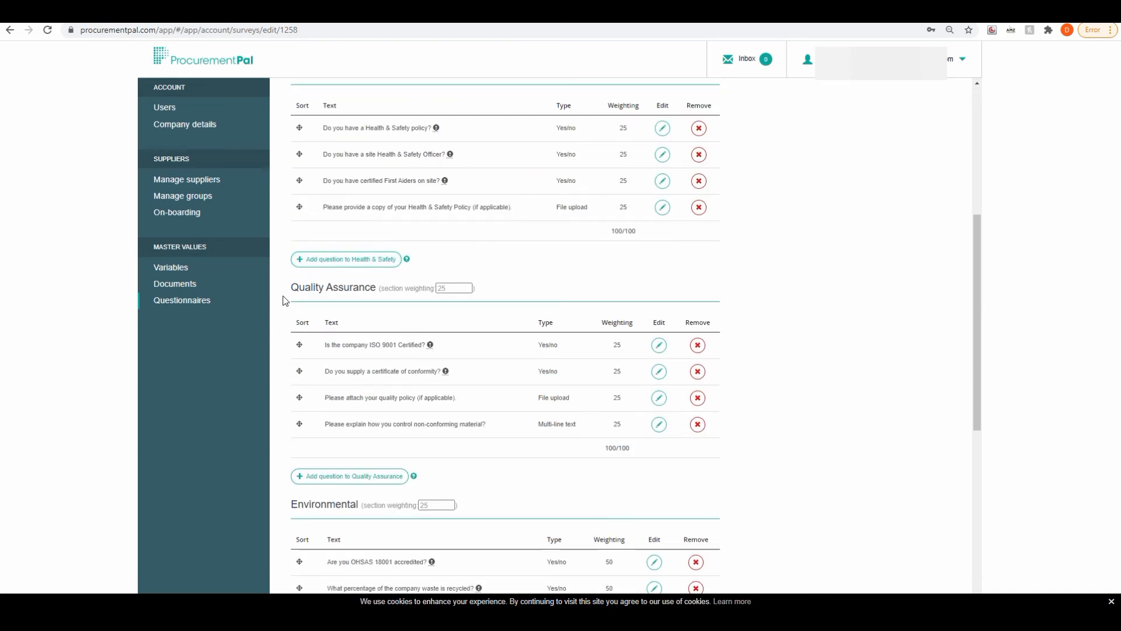
pyautogui.scroll(-3, 357, 307)
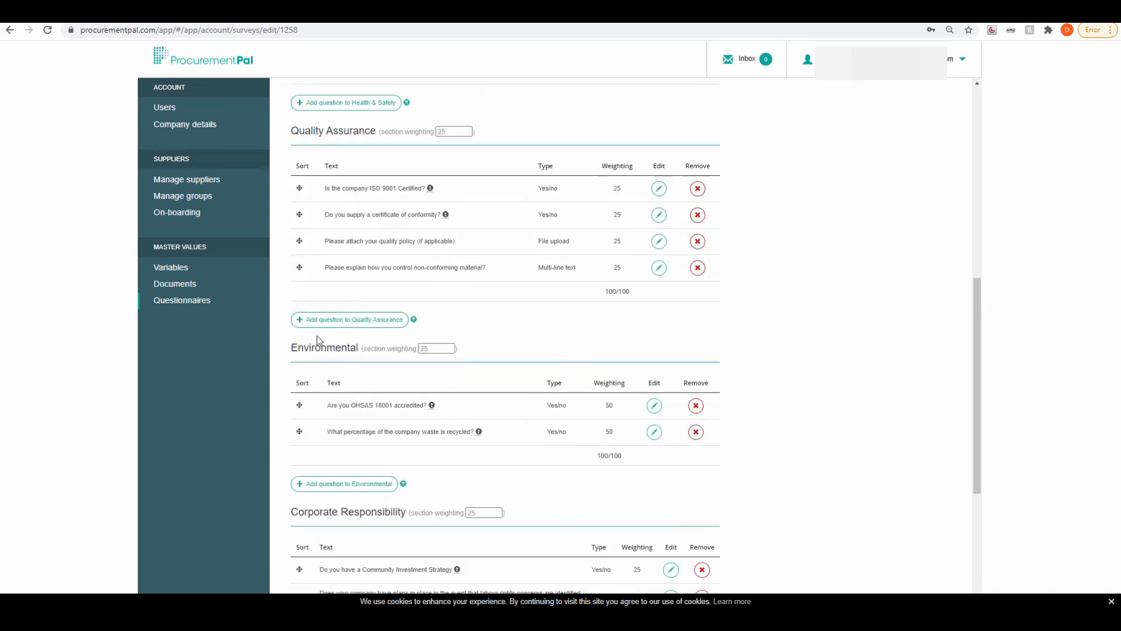
pyautogui.scroll(-3, 405, 367)
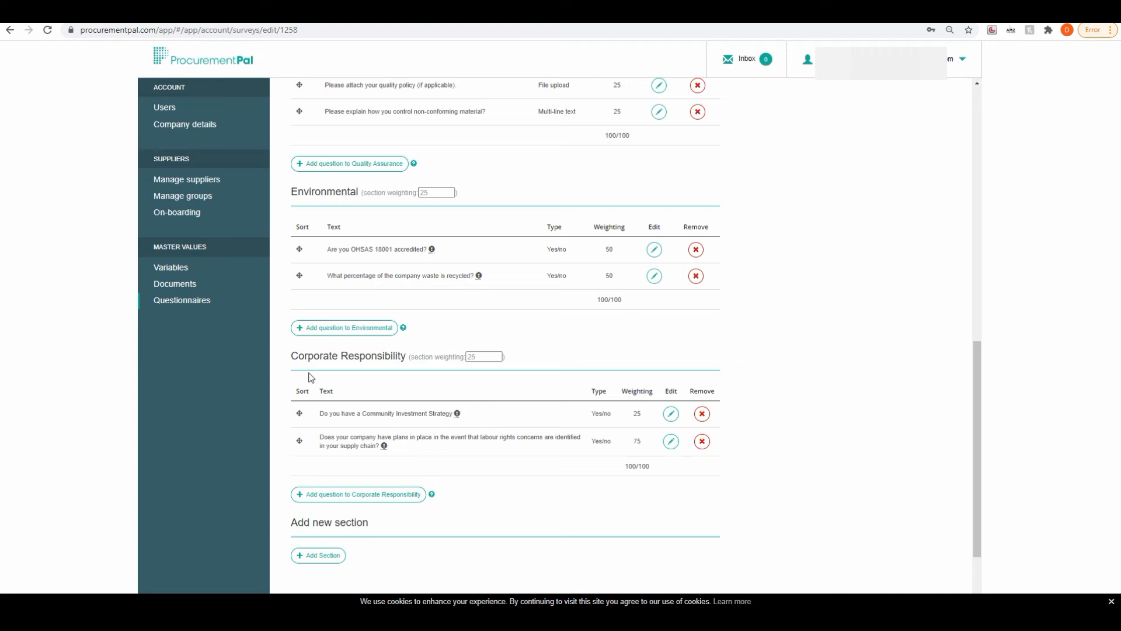
pyautogui.scroll(9, 492, 387)
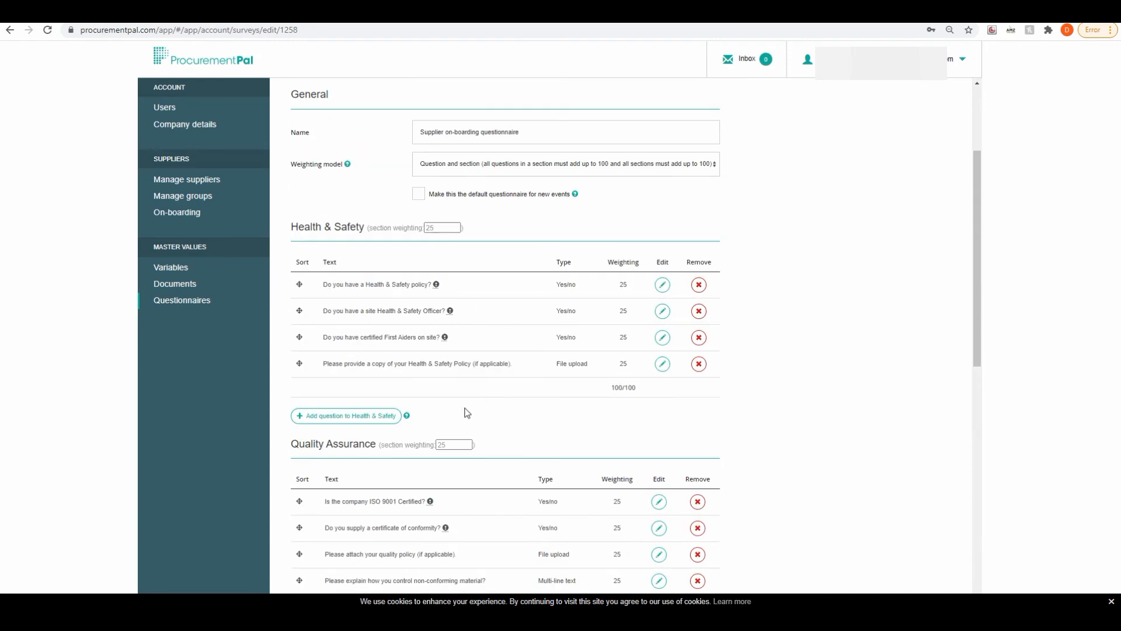
pyautogui.scroll(-3, 467, 444)
pyautogui.scroll(-3, 465, 445)
pyautogui.scroll(-3, 456, 461)
pyautogui.scroll(6, 513, 416)
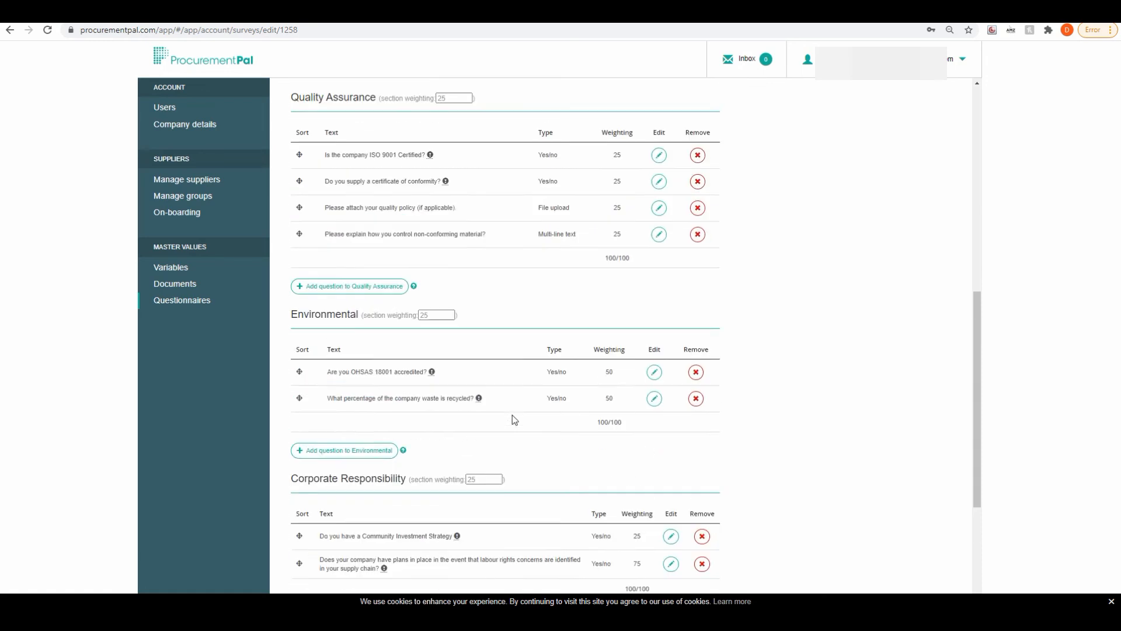
pyautogui.scroll(7, 468, 246)
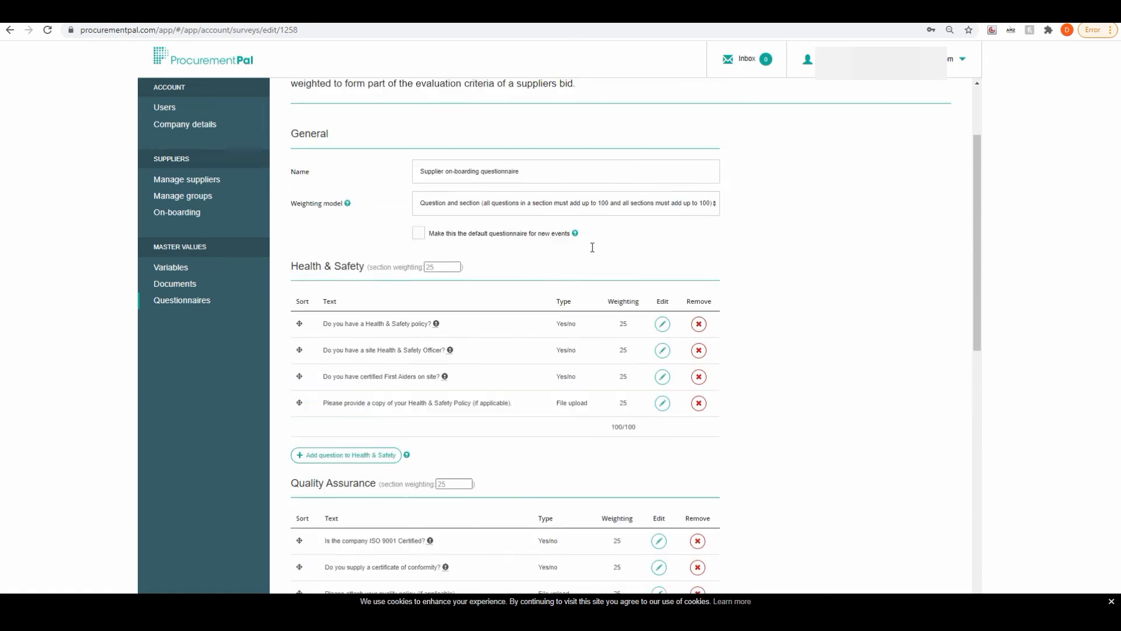
# Compare the section weightings and the question weighting totals across the questionnaire's four sections
pyautogui.scroll(-3, 513, 277)
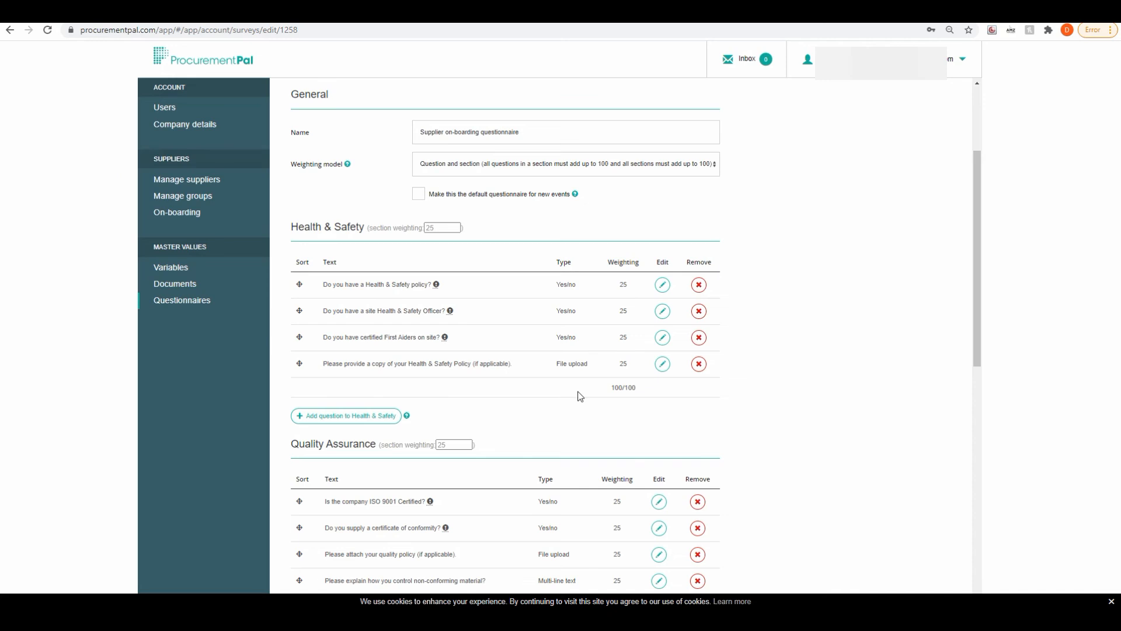
pyautogui.scroll(-2, 581, 397)
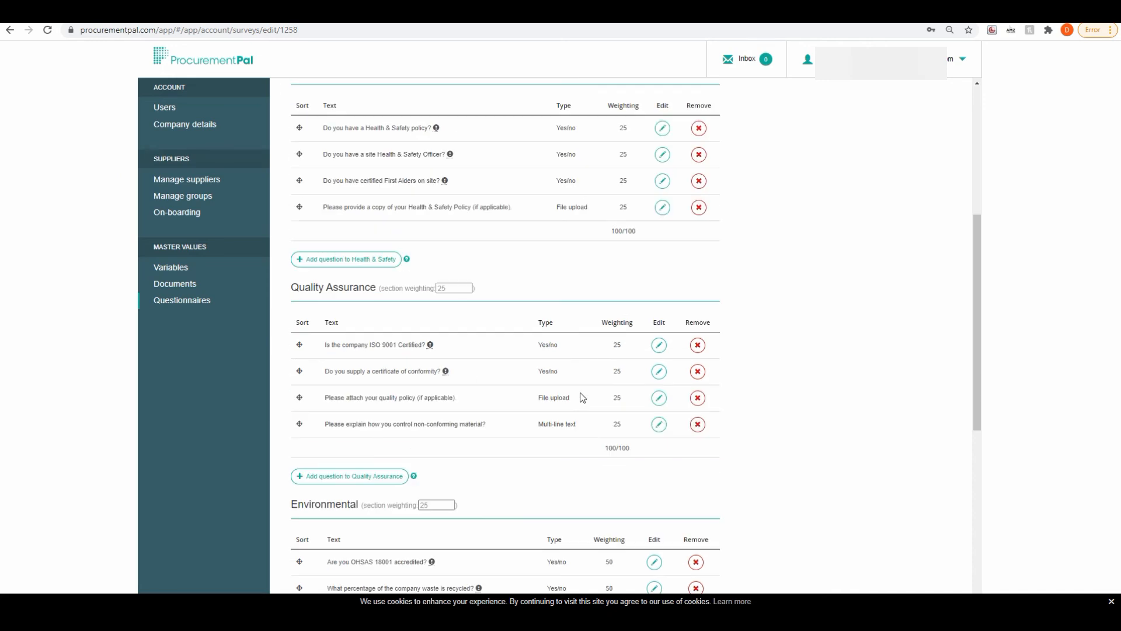
pyautogui.scroll(2, 580, 397)
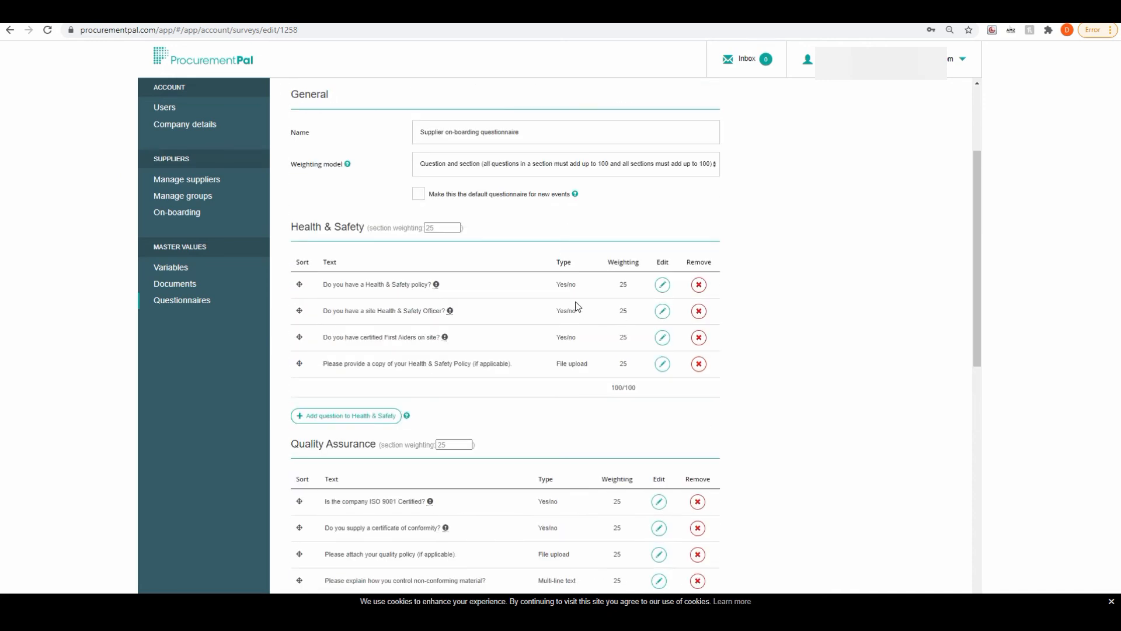
pyautogui.scroll(-2, 580, 368)
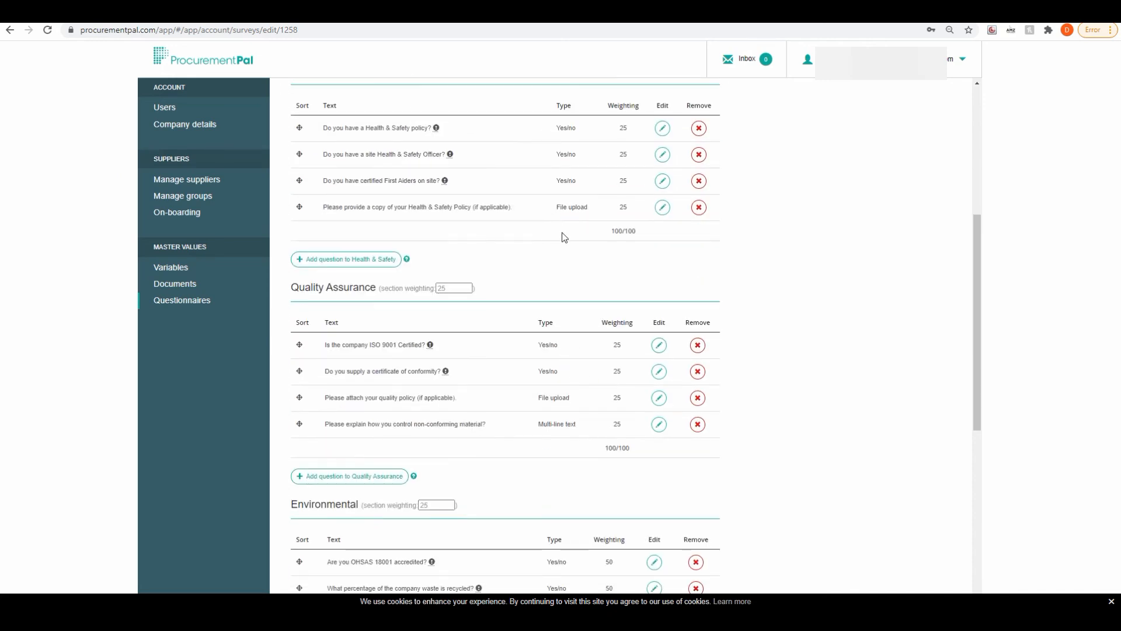
pyautogui.scroll(-2, 591, 375)
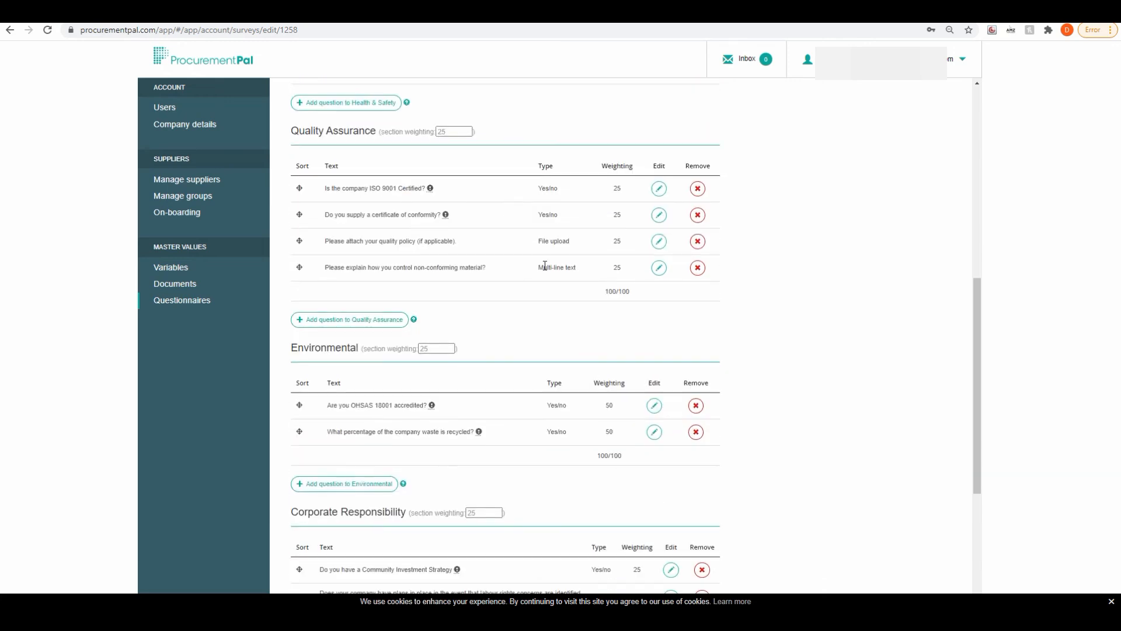
pyautogui.scroll(-2, 590, 377)
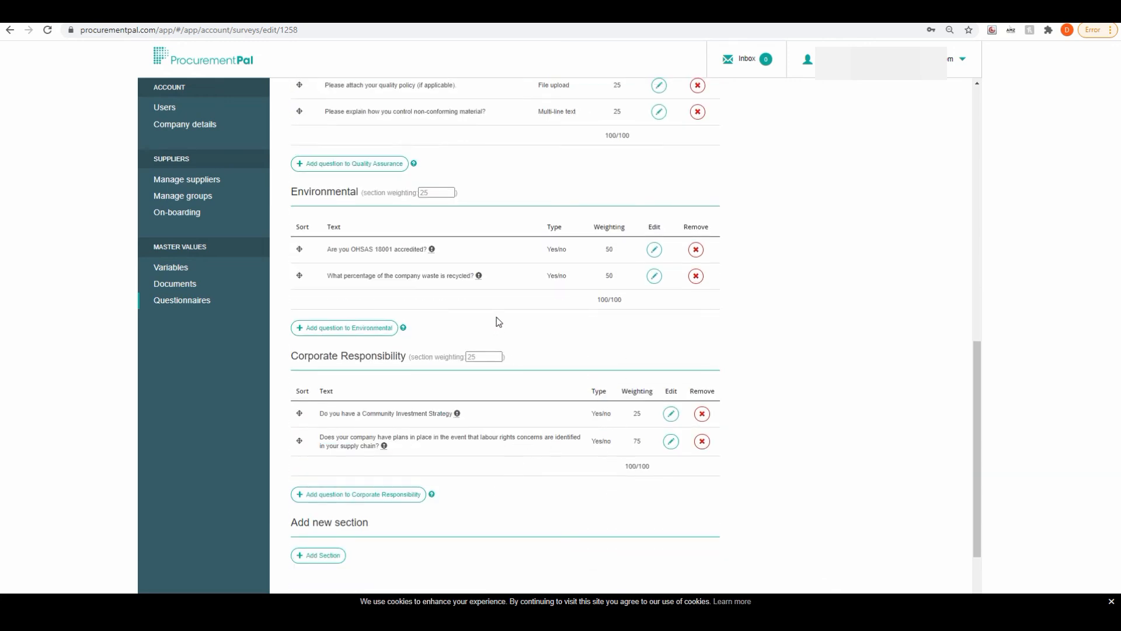
pyautogui.scroll(2, 589, 362)
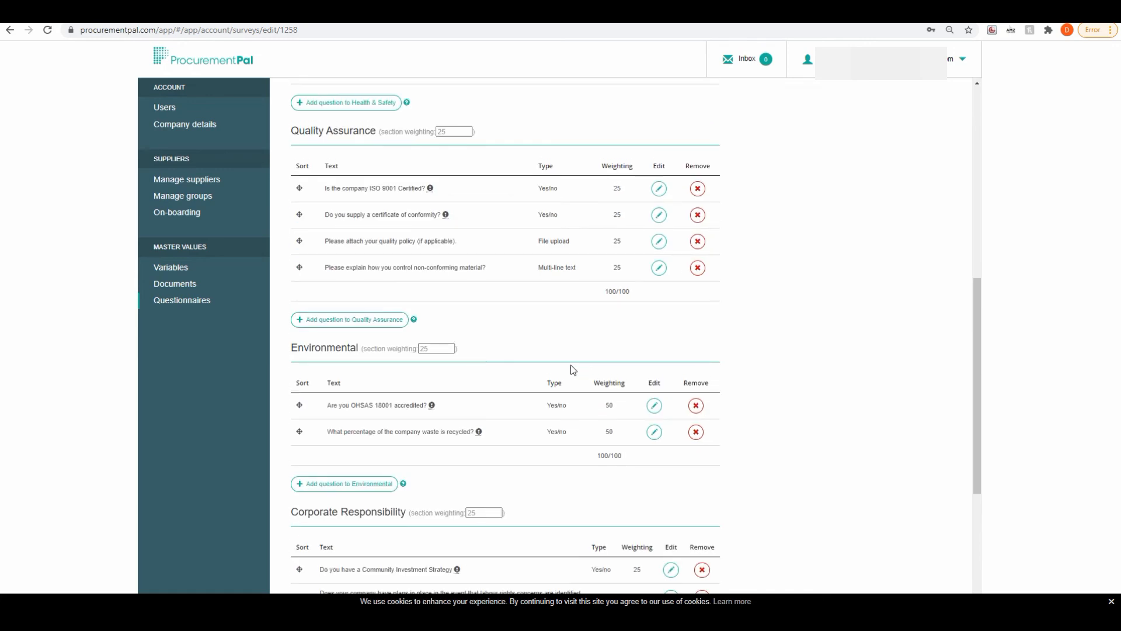
# Try a section weighting of 20 for Quality Assurance and check the weighting summary at the end of the questionnaire
pyautogui.scroll(2, 569, 365)
pyautogui.click(454, 288)
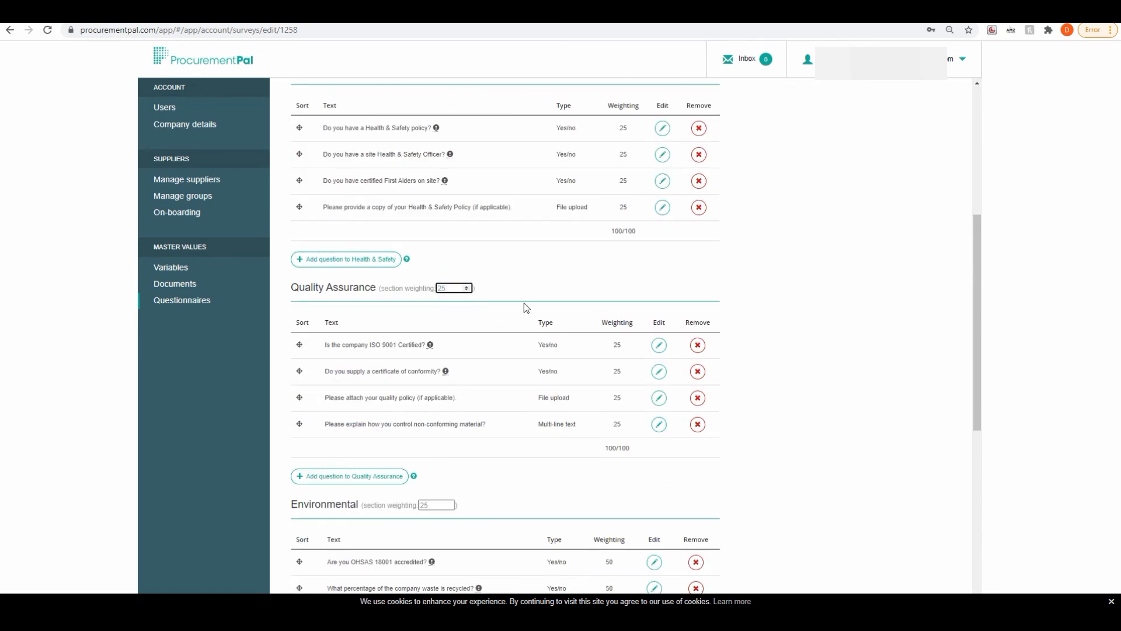
pyautogui.press('BackSpace')
pyautogui.write('0')
pyautogui.click(694, 274)
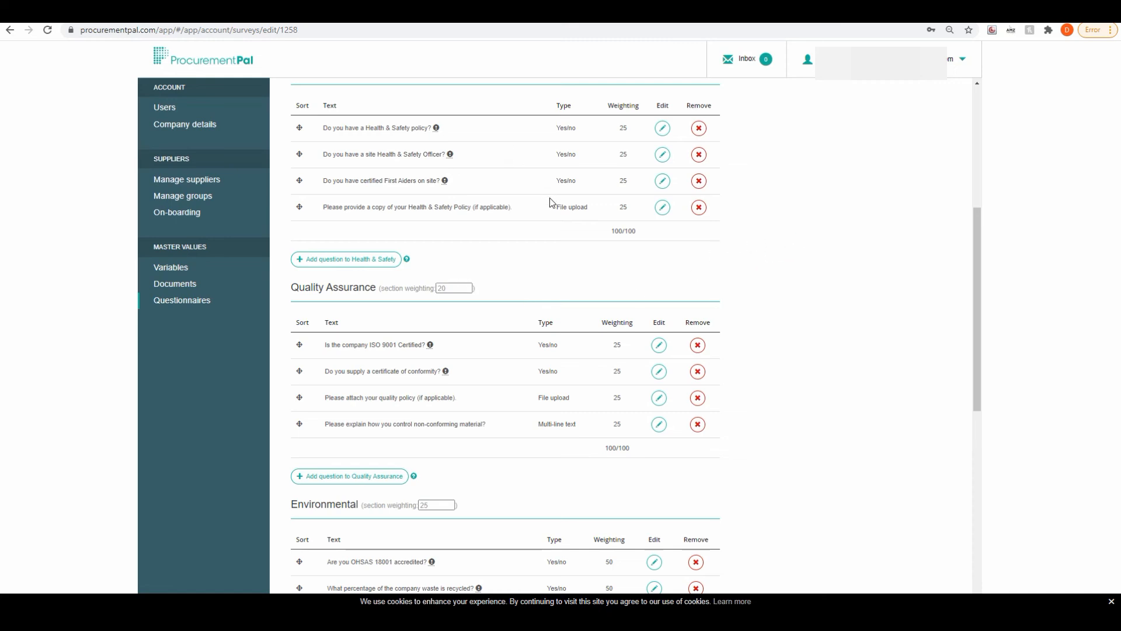
pyautogui.scroll(2, 549, 205)
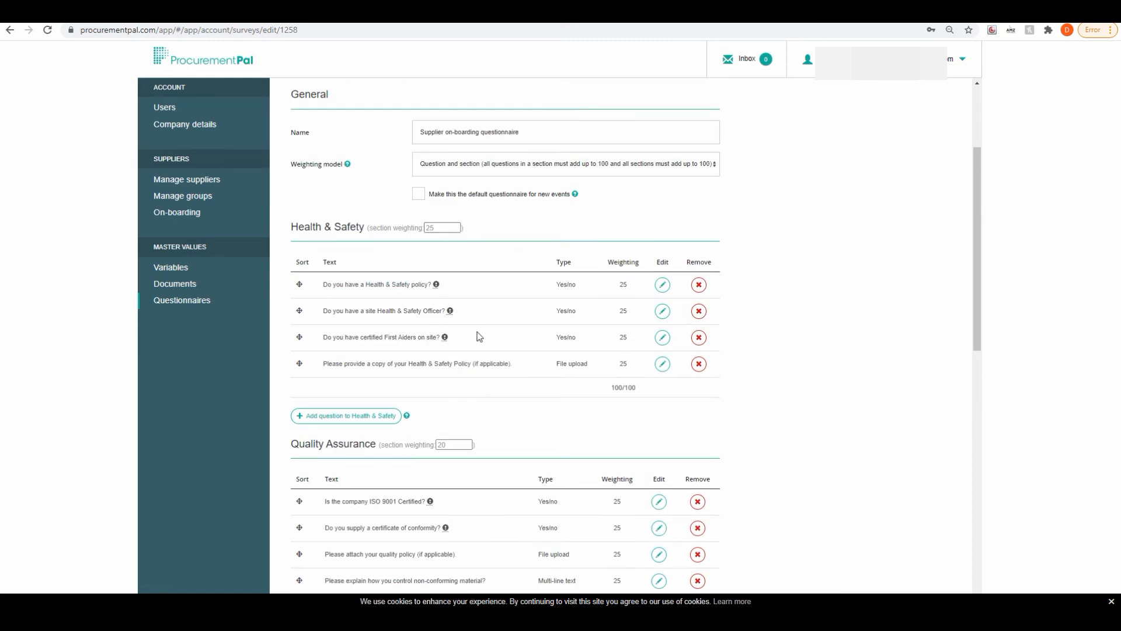
pyautogui.scroll(-2, 478, 336)
pyautogui.scroll(-2, 481, 362)
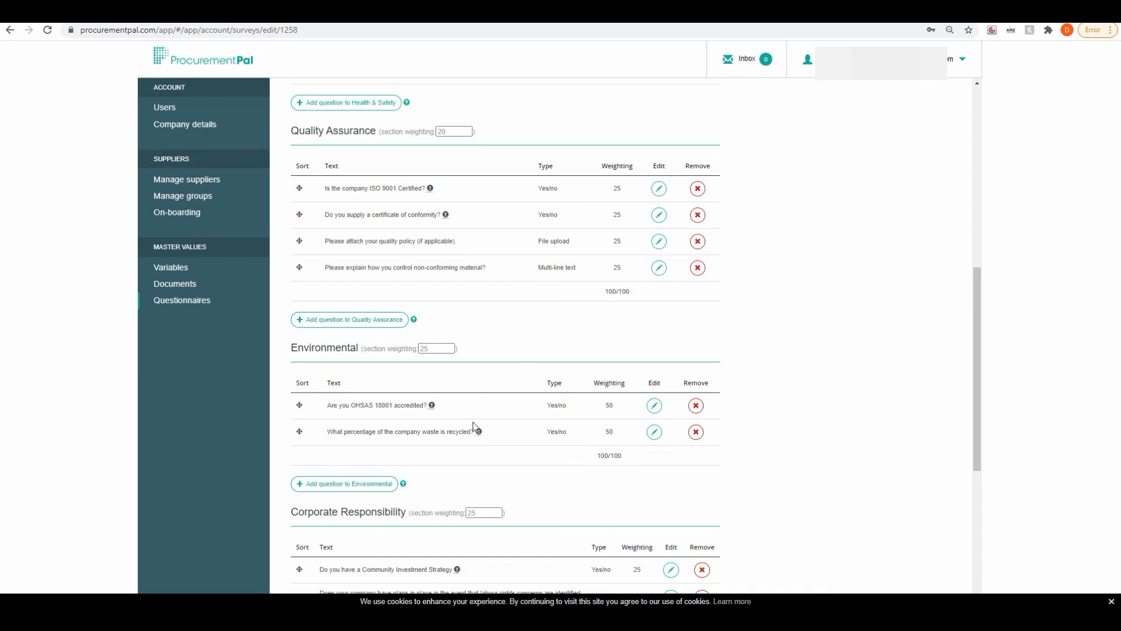
pyautogui.scroll(-2, 473, 426)
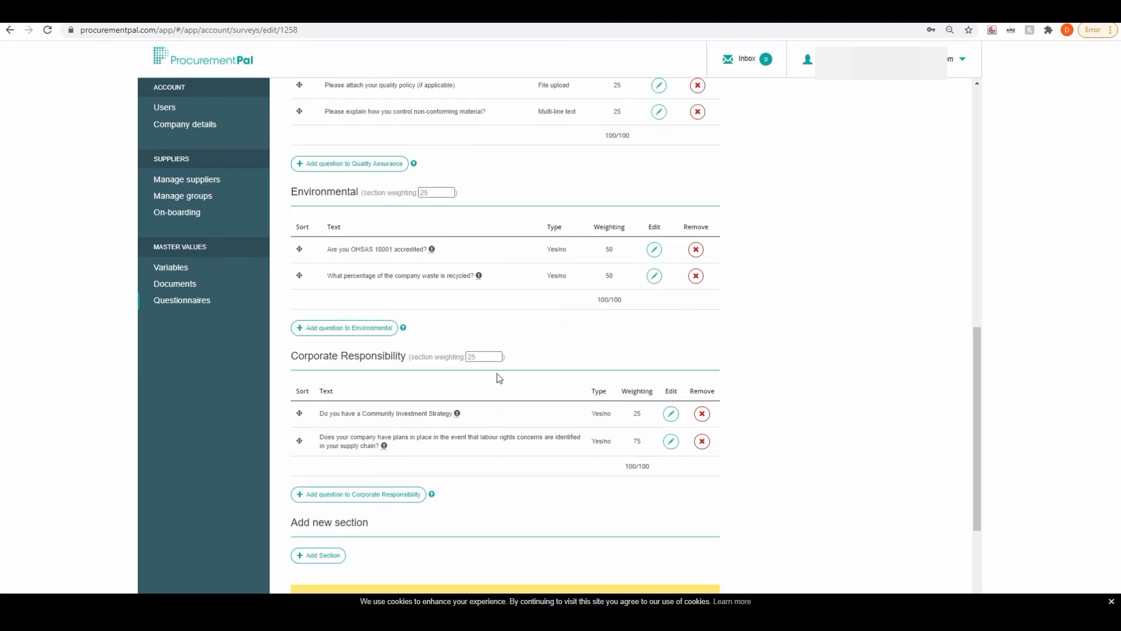
pyautogui.scroll(-3, 496, 377)
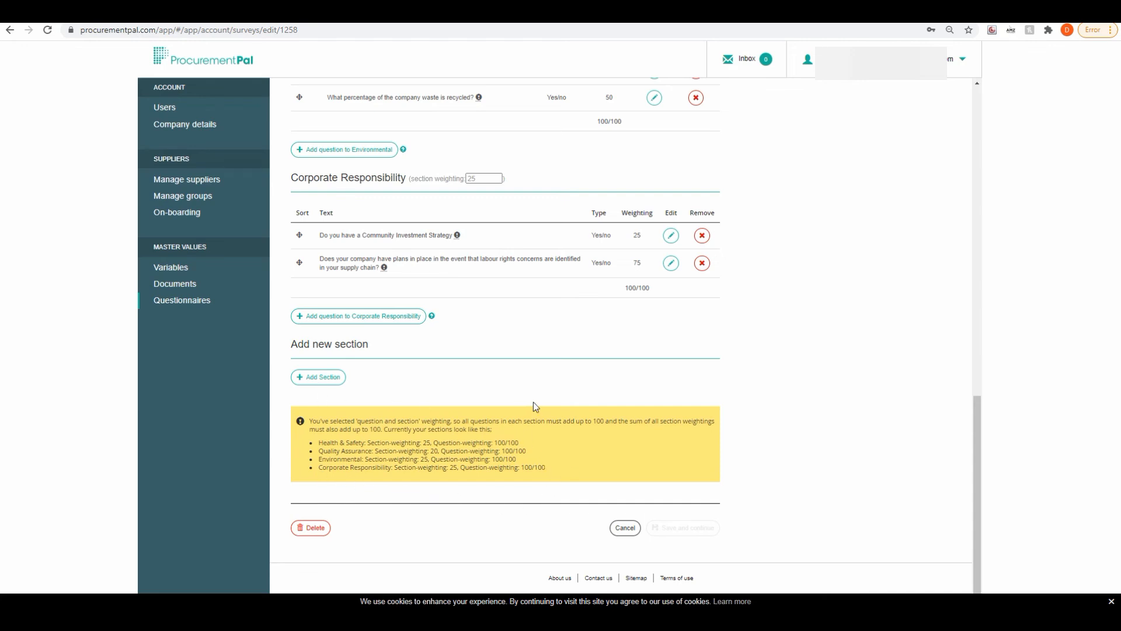
# Set the Quality Assurance section weighting back to 25
pyautogui.scroll(5, 529, 437)
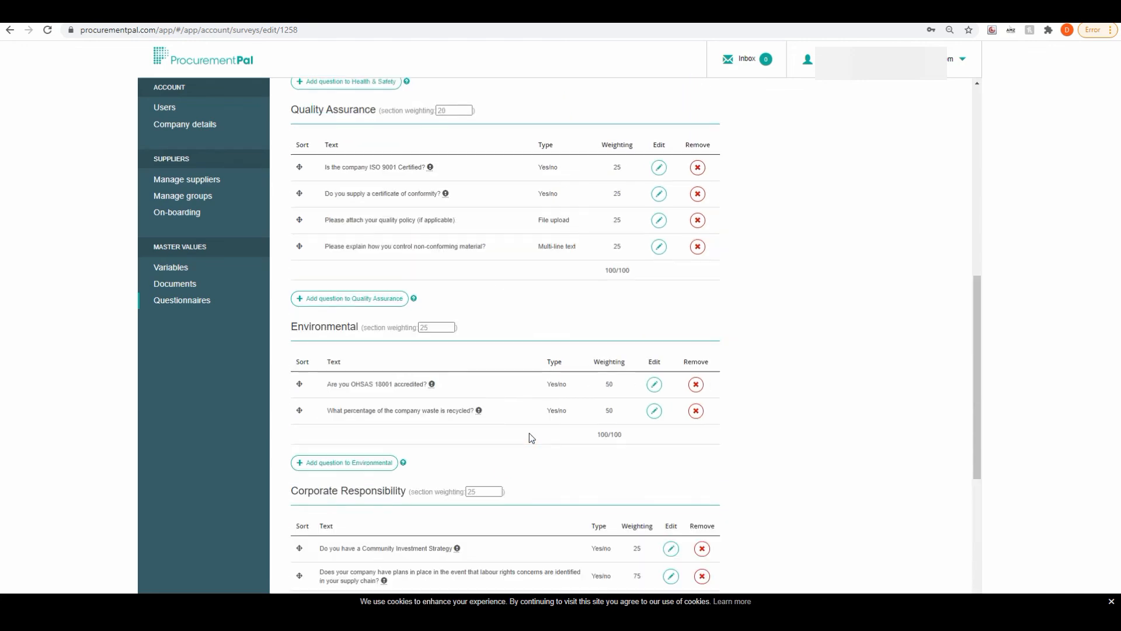
pyautogui.click(458, 110)
pyautogui.click(849, 302)
pyautogui.scroll(-4, 844, 315)
pyautogui.click(681, 530)
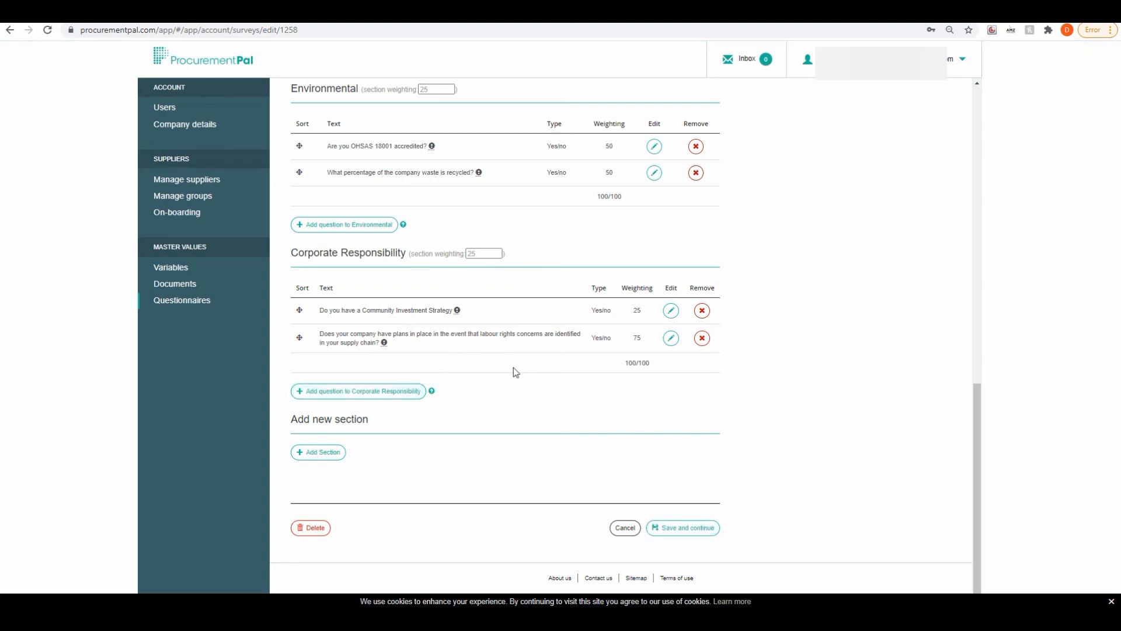
# Check the sections and their question weightings once more and save the Supplier on-boarding questionnaire
pyautogui.scroll(5, 629, 387)
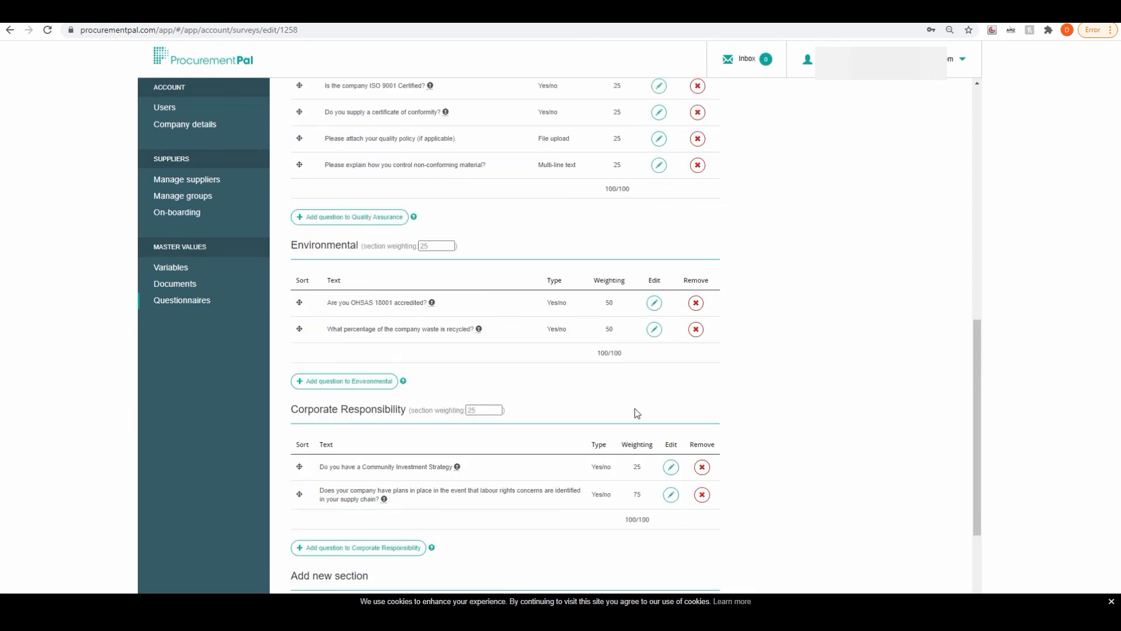
pyautogui.scroll(3, 636, 422)
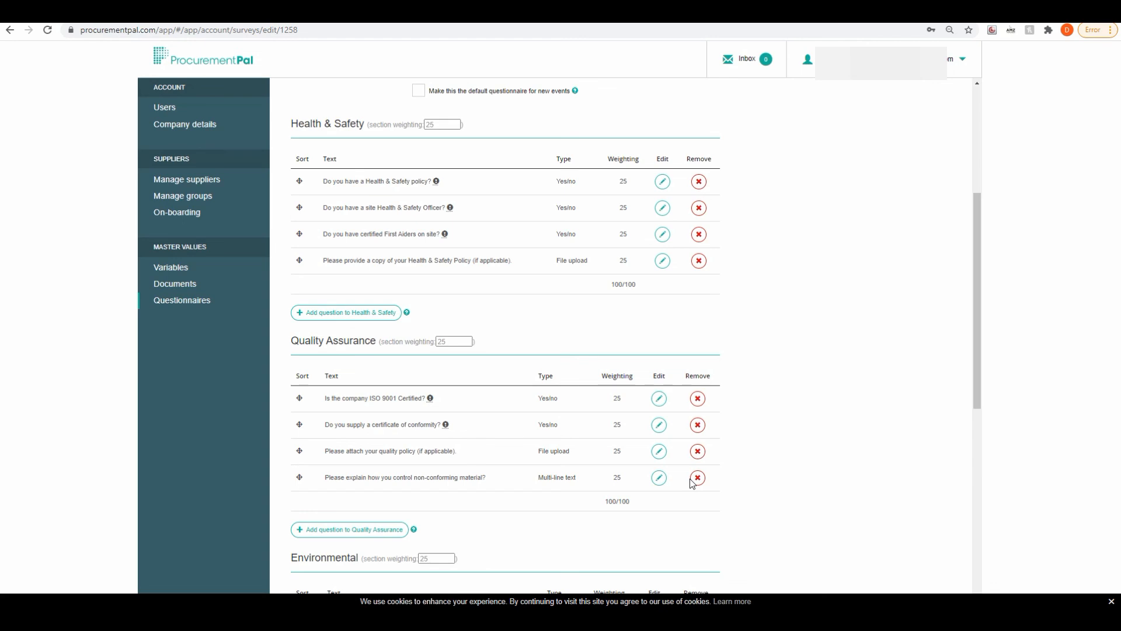
pyautogui.scroll(-3, 692, 482)
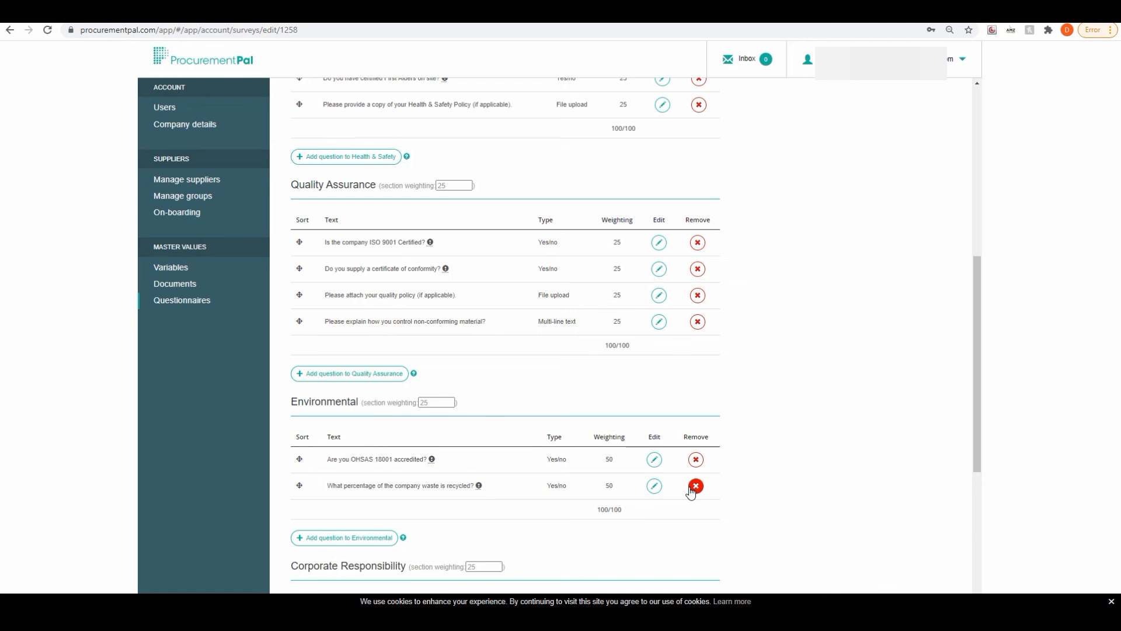
pyautogui.scroll(3, 692, 492)
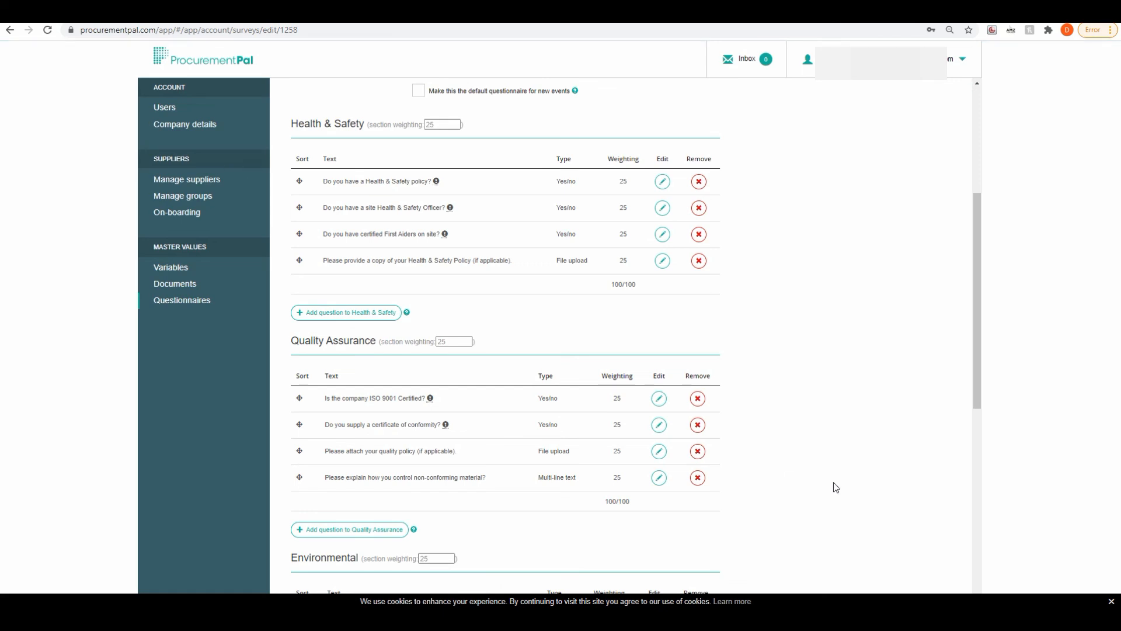
pyautogui.scroll(-3, 831, 483)
pyautogui.scroll(-3, 830, 485)
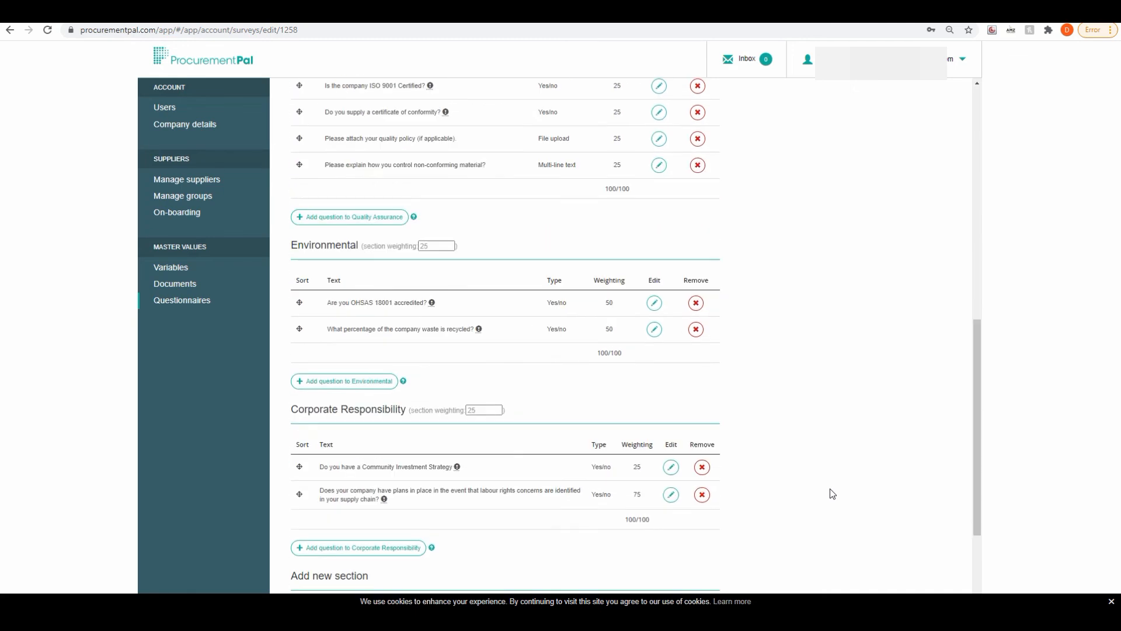
pyautogui.scroll(-3, 831, 495)
pyautogui.click(707, 530)
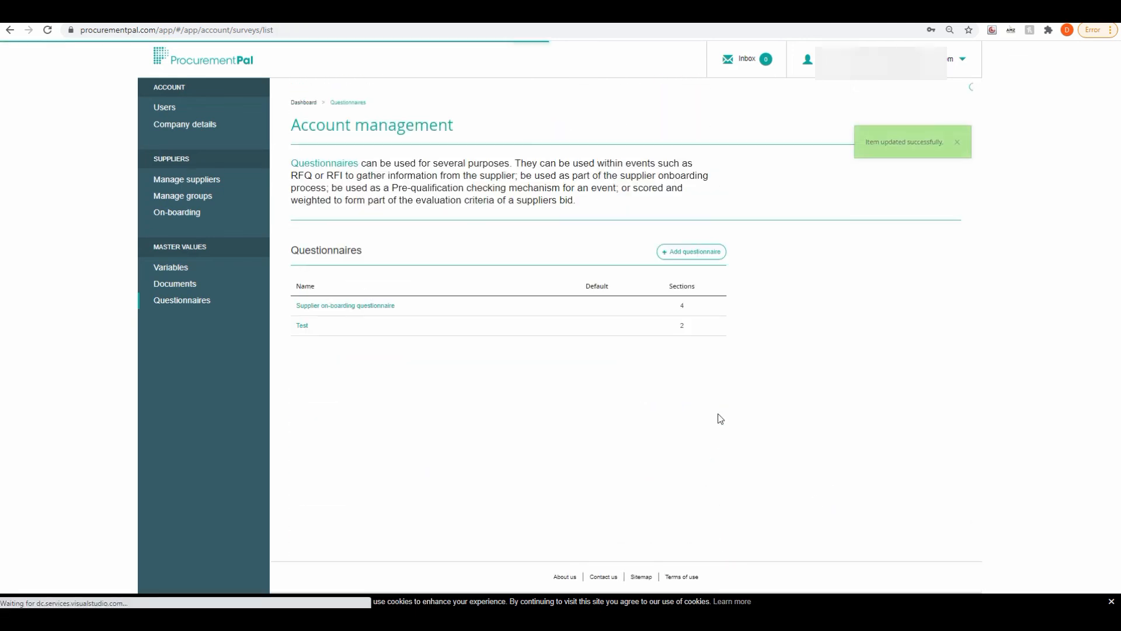